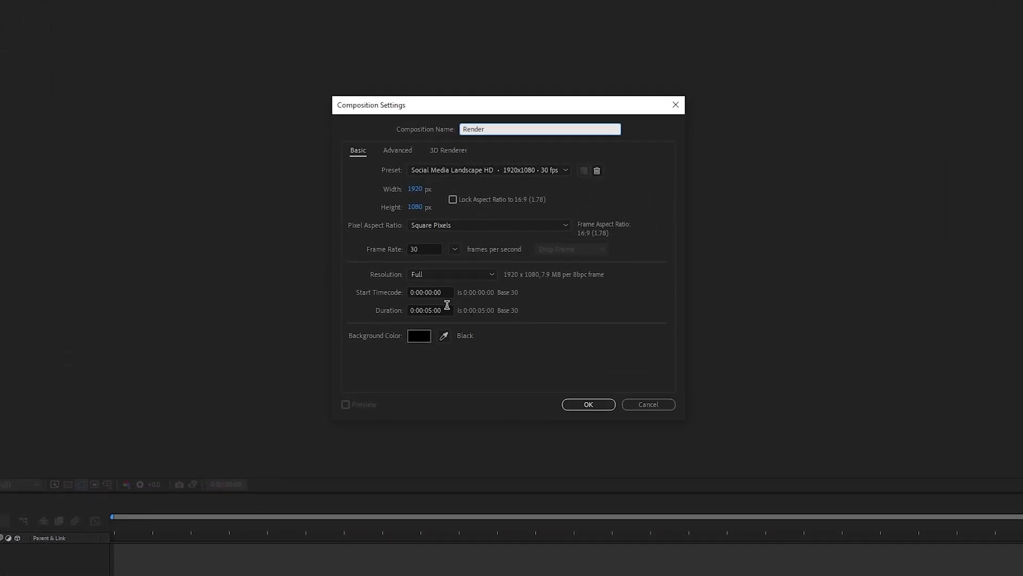
Create a JUMP text layer in the Render comp and duplicate it
click(588, 404)
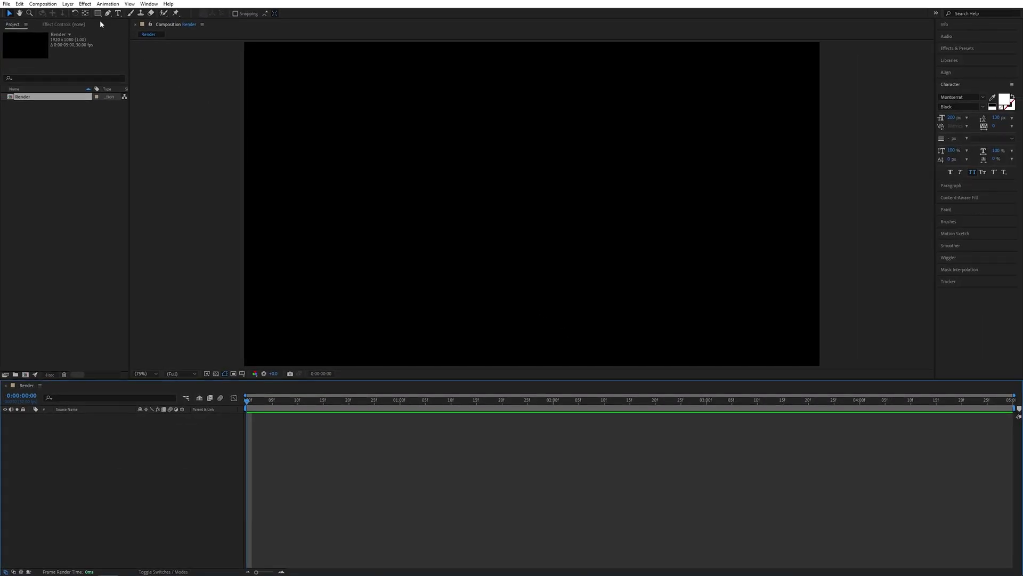
click(119, 13)
click(491, 228)
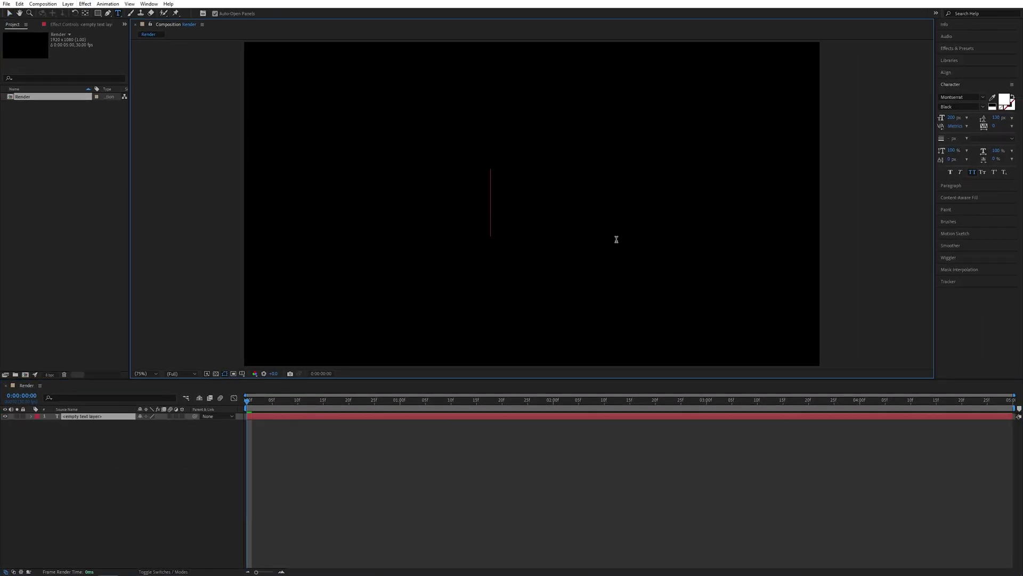
text(Jump)
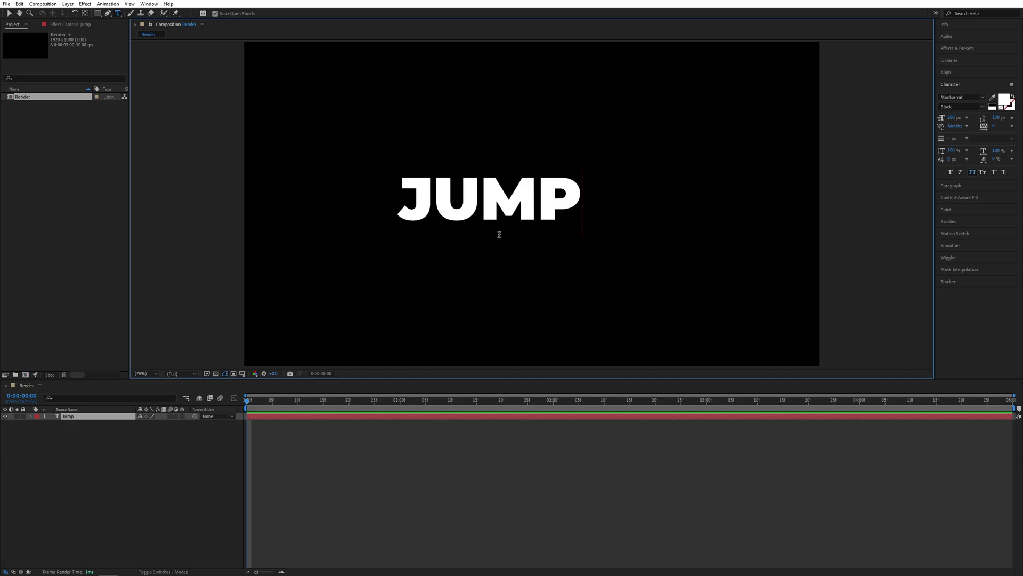
click(84, 418)
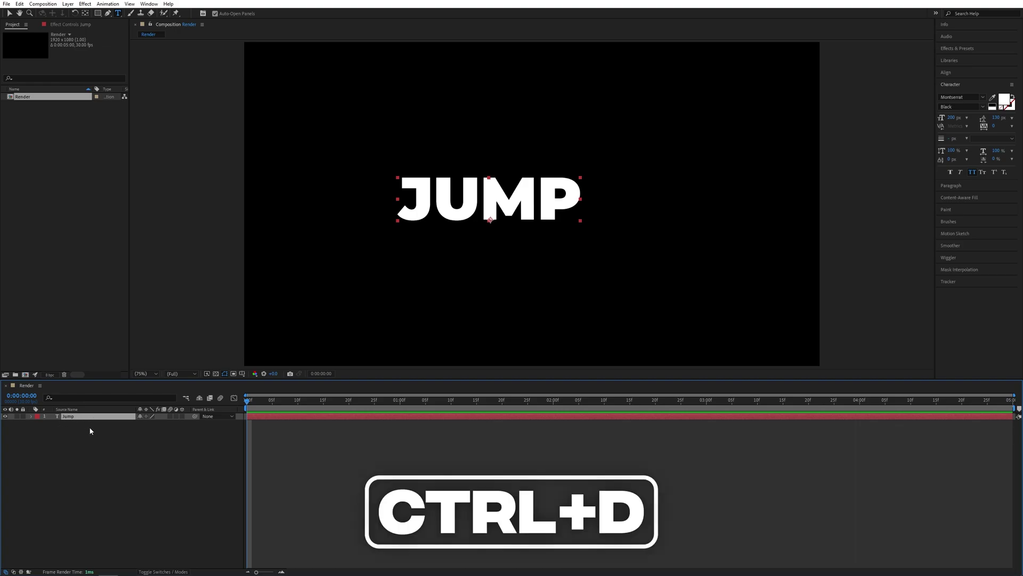
key(ctrl+d)
key(ctrl+d)
key(ctrl+d)
drag(132, 468, 71, 418)
Change the four copies' text to J, U, M and P, one letter per layer
click(78, 436)
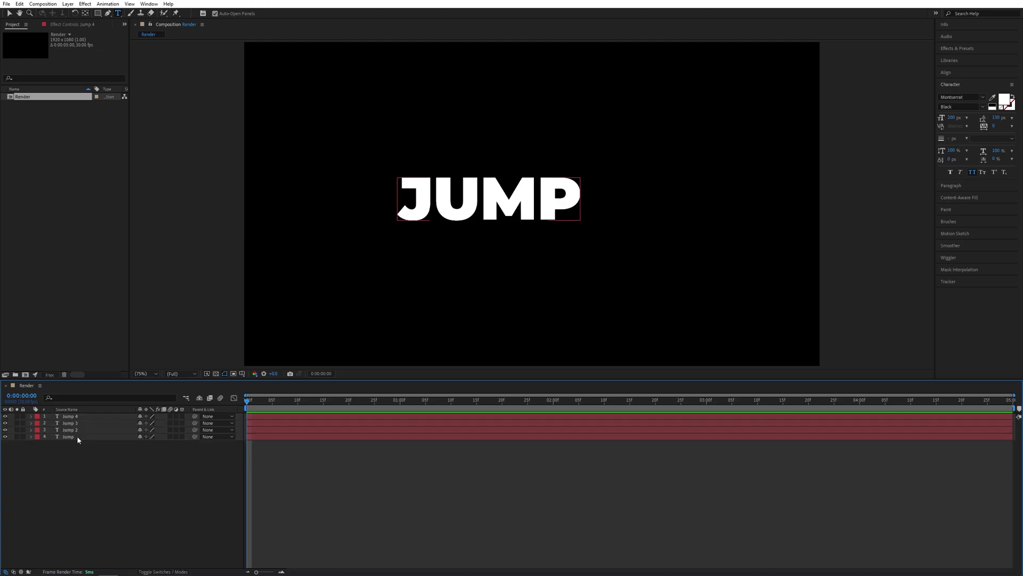
click(82, 447)
click(73, 437)
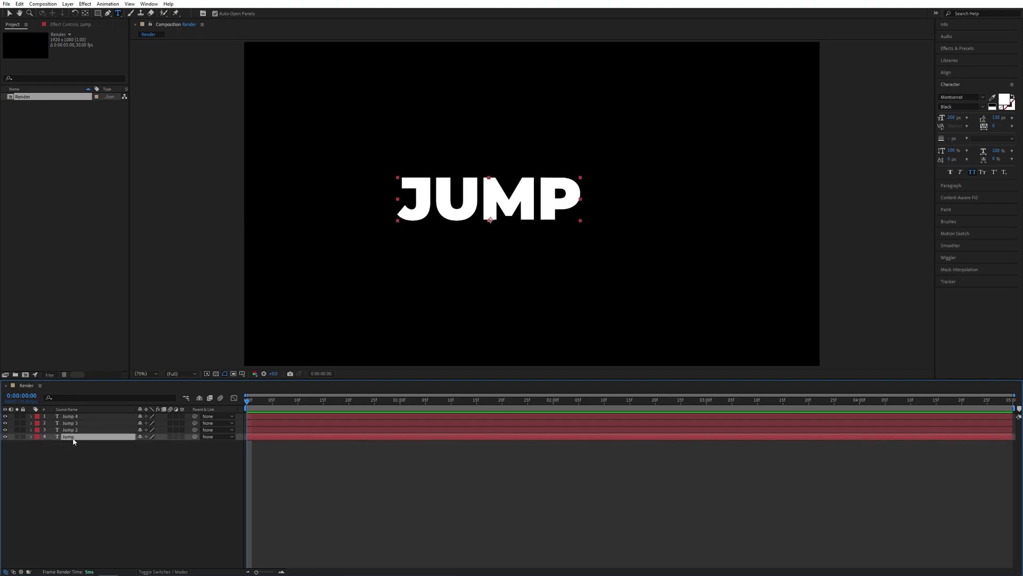
text(J)
key(Return)
click(73, 429)
key(Return)
text(U)
key(Return)
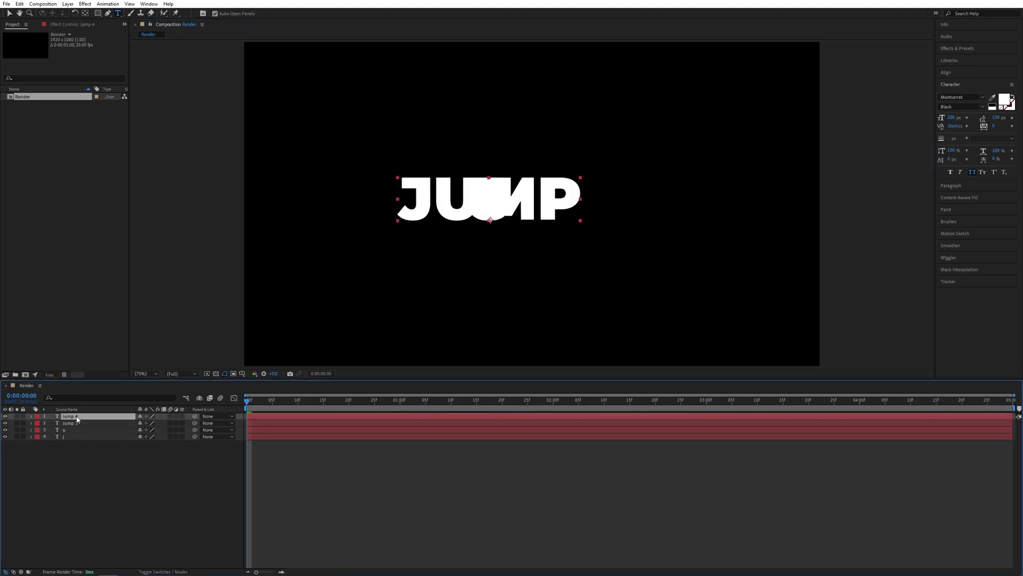
text(m)
key(Return)
click(73, 416)
key(Return)
text(p)
key(Return)
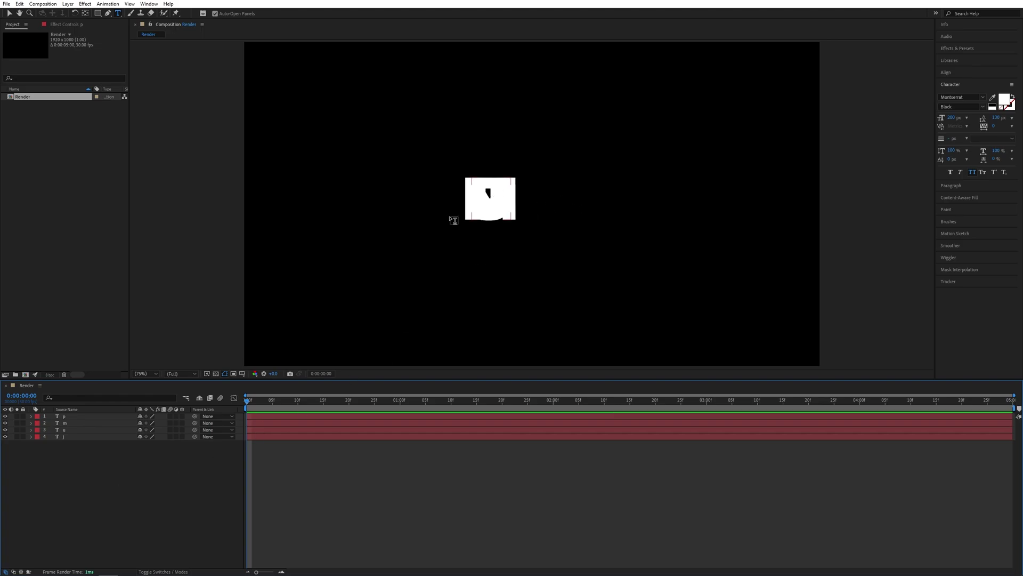
Nudge J, U and M left and drag P beside them to spell JUMP
click(9, 14)
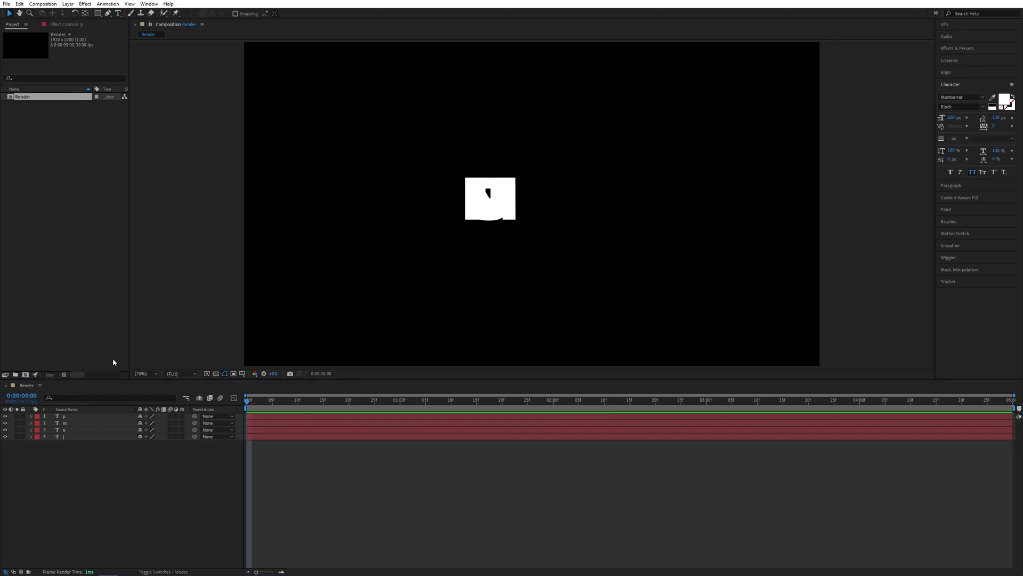
click(66, 437)
key(shift+Left)
key(shift+Left)
key(shift+Left)
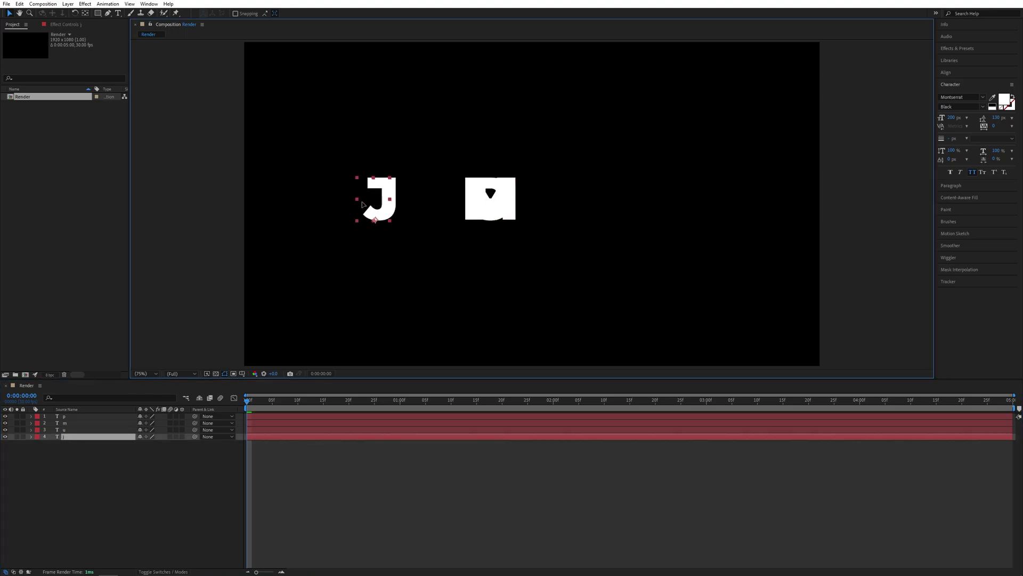
key(shift+Left)
key(shift+Left)
key(shift+Left)
click(68, 429)
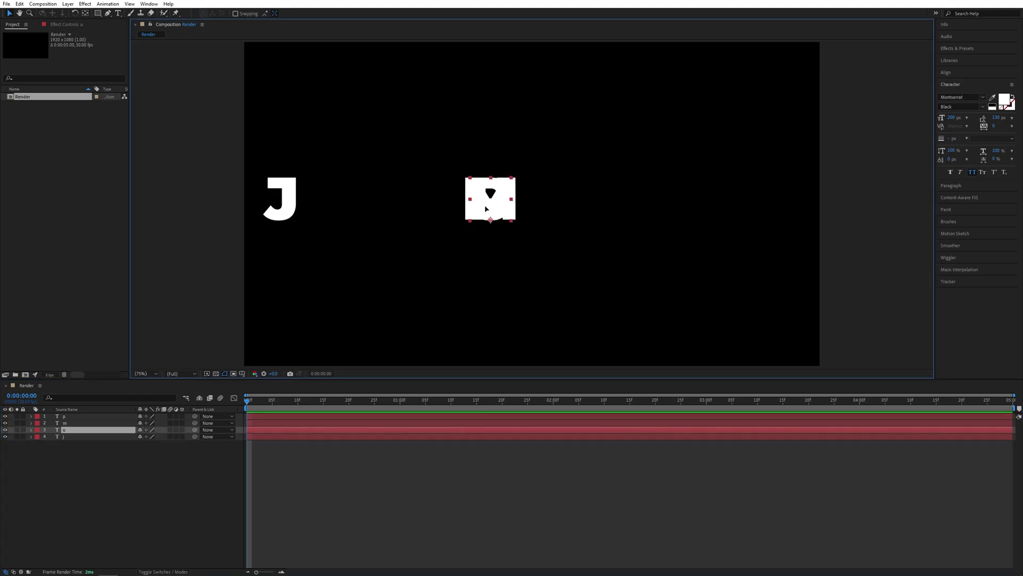
key(shift+Left)
key(shift+Left)
key(shift+Left)
key(shift+Left)
key(shift+Left)
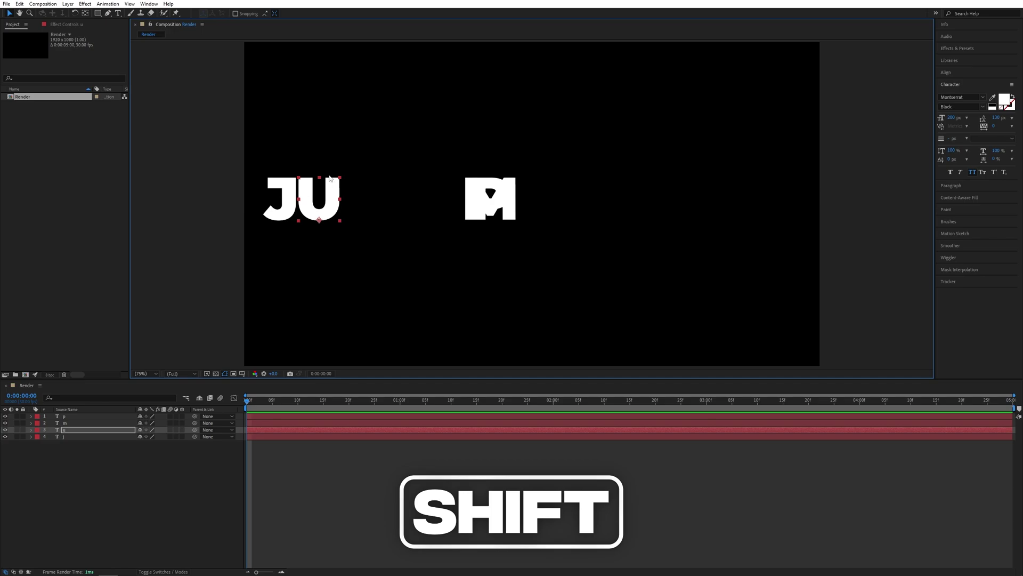
click(67, 422)
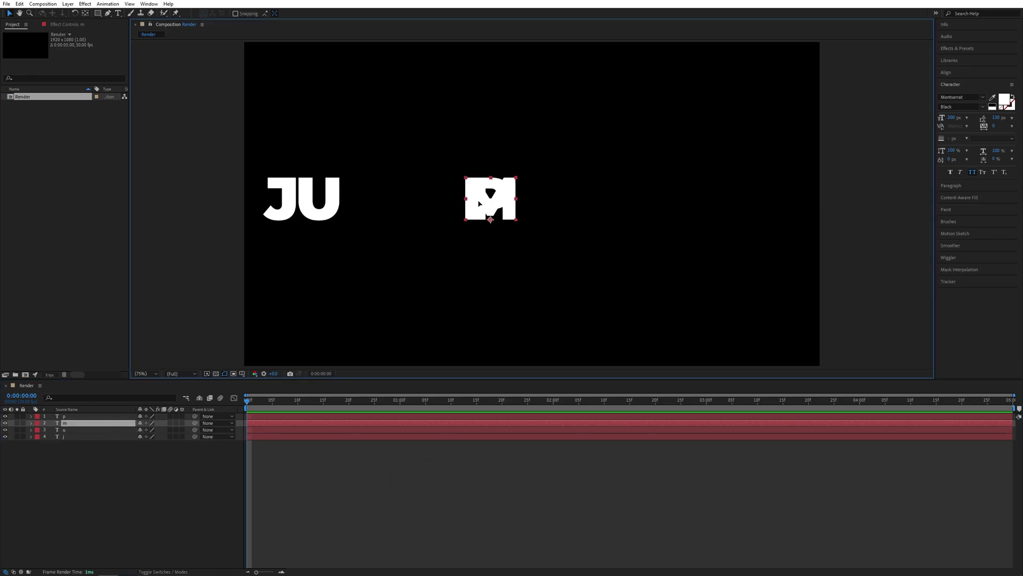
key(shift+Left)
key(shift+Left)
key(shift+Left)
key(shift+Left)
key(shift+Left)
drag(496, 212, 405, 207)
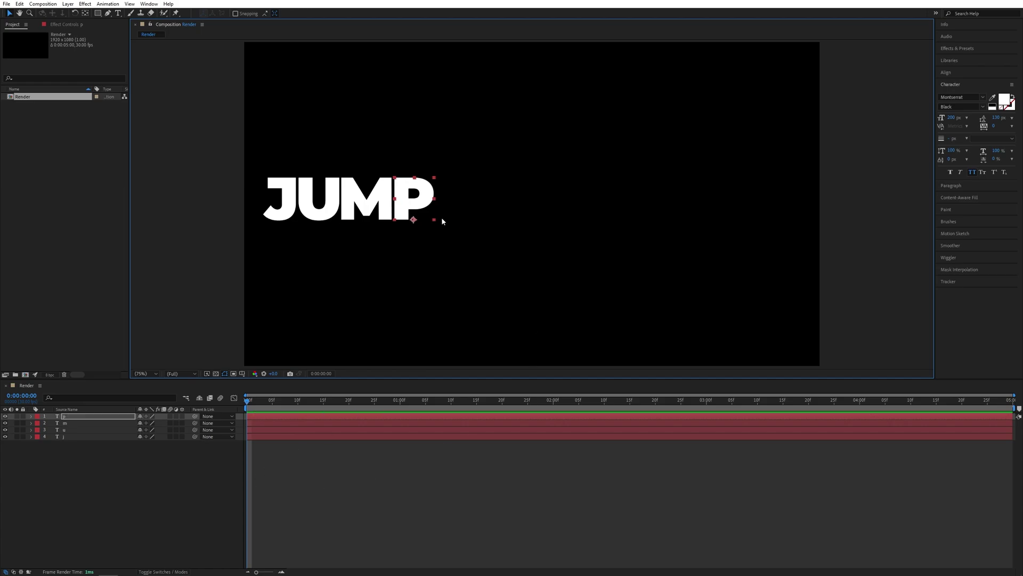
Centre the JUMP word using the Title/Action Safe guides, then hide the guides
click(242, 374)
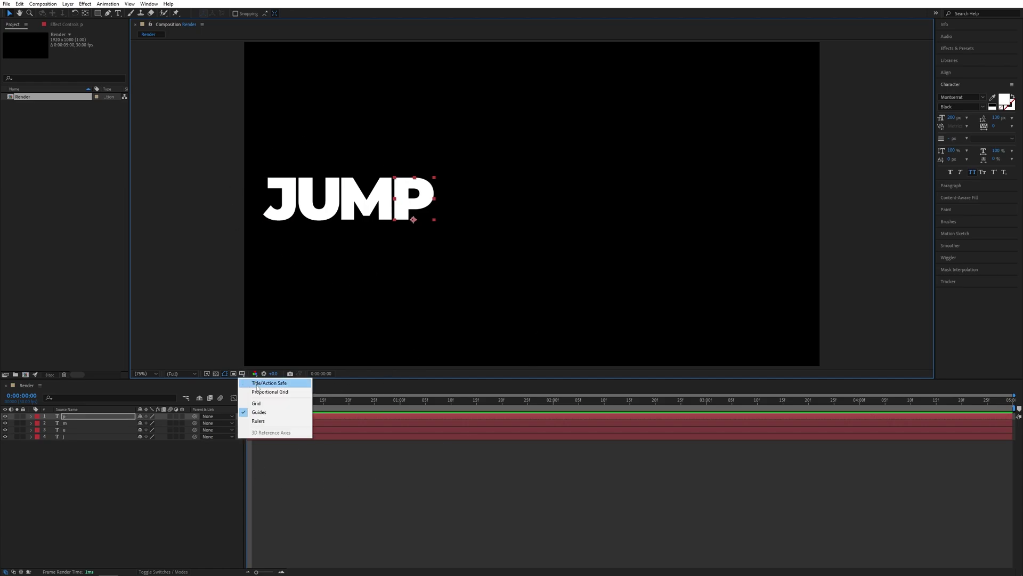
click(269, 382)
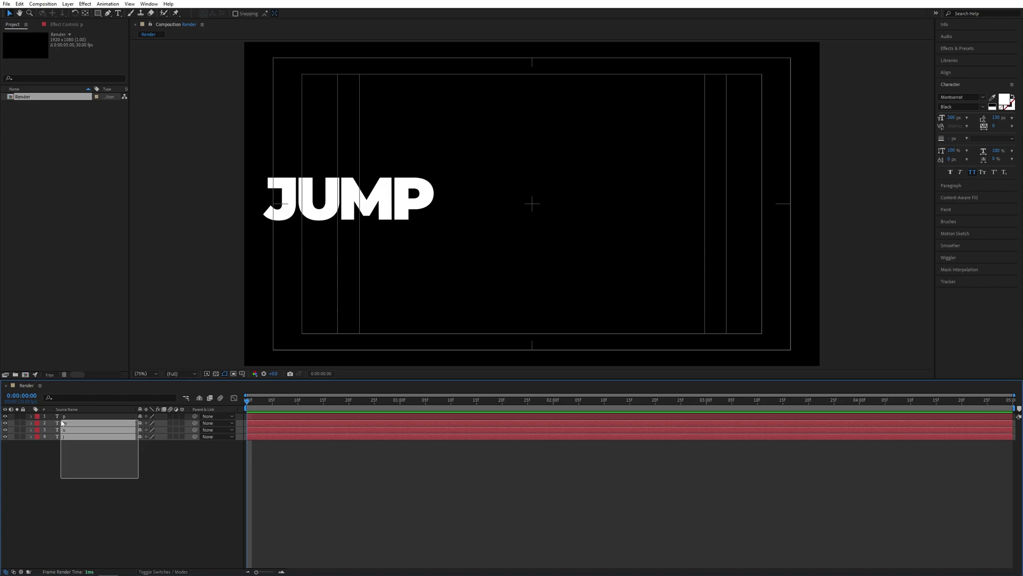
drag(138, 481, 60, 414)
drag(356, 197, 542, 204)
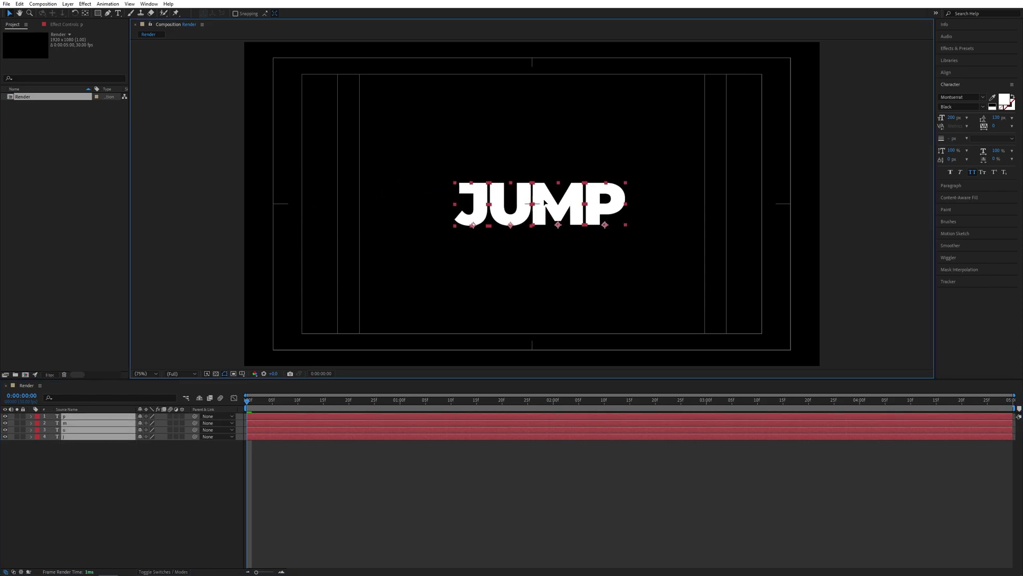
click(242, 374)
click(269, 383)
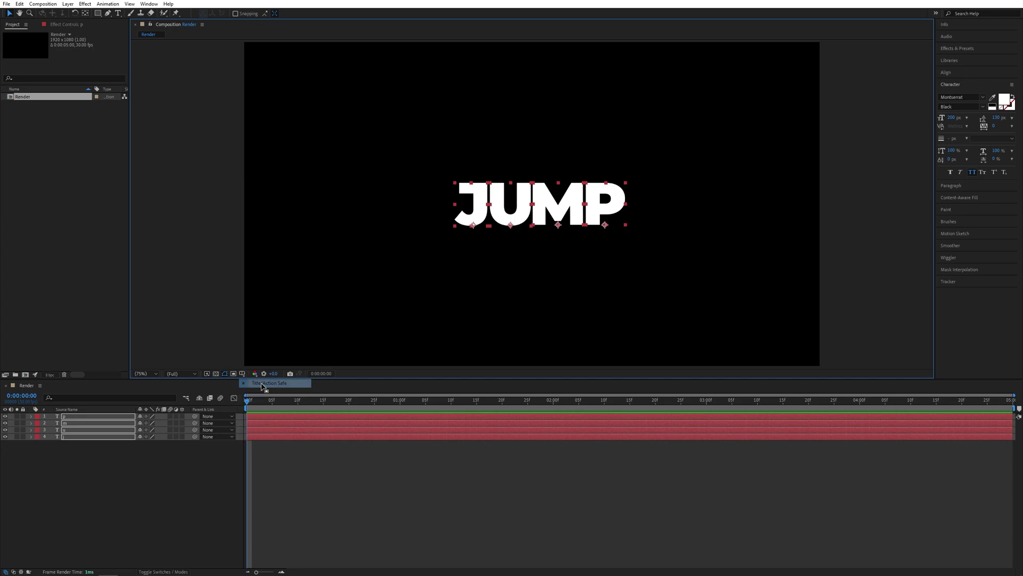
click(140, 480)
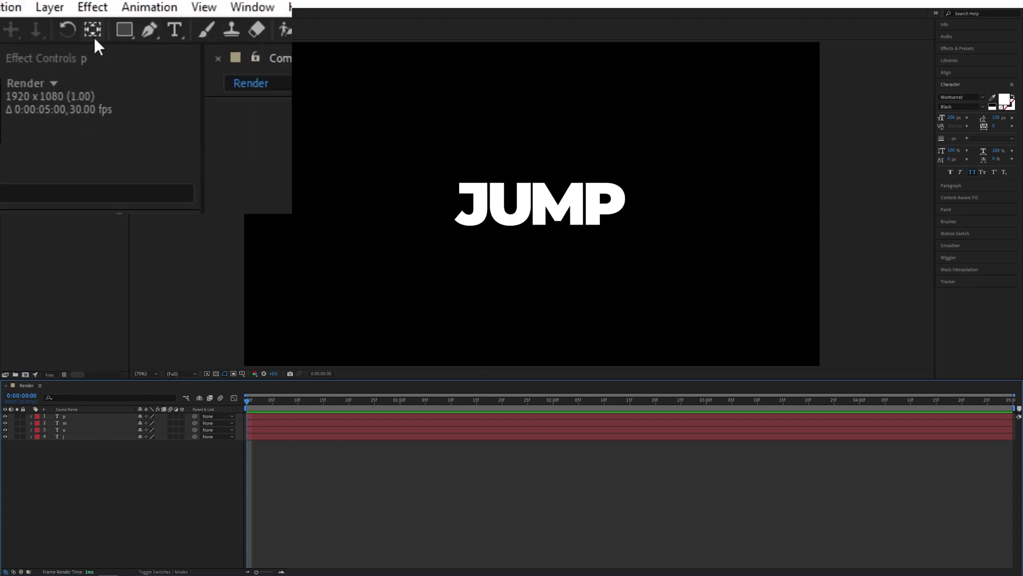
Drag the m layer's anchor point up to the top-centre handle of the M
click(67, 431)
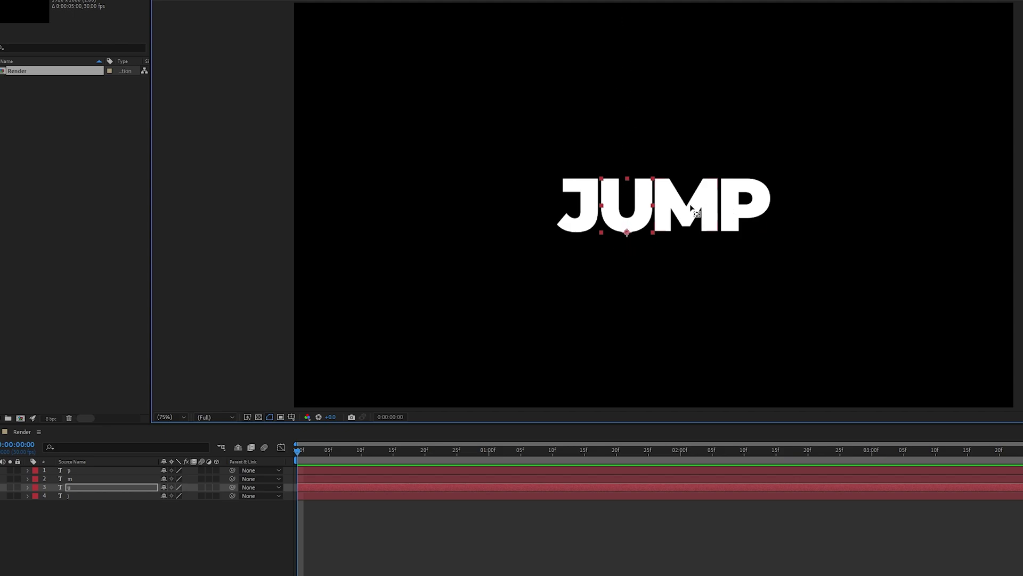
click(77, 480)
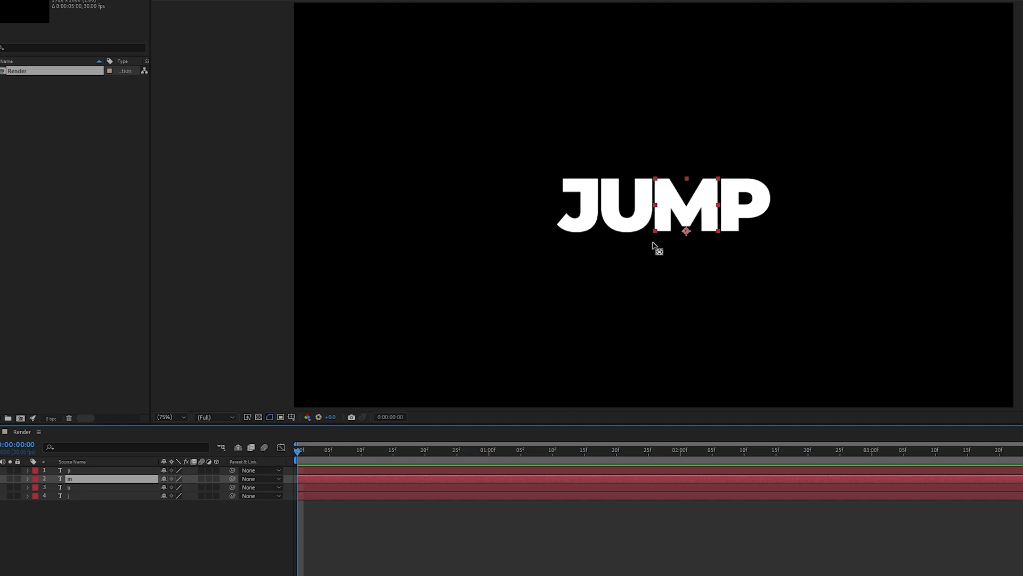
click(685, 233)
drag(687, 189, 687, 179)
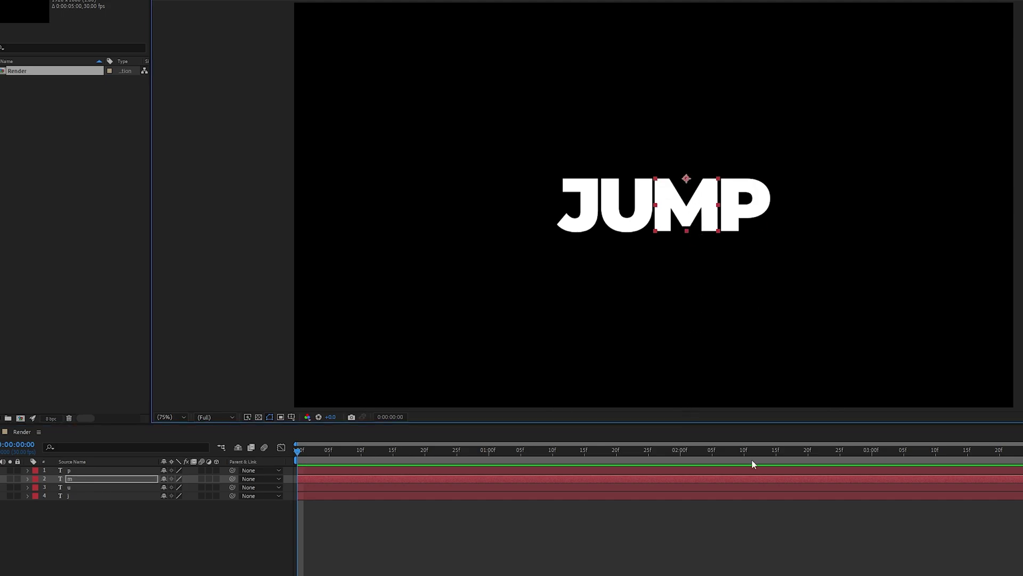
Set starting Position keyframes on all four letter layers
click(200, 560)
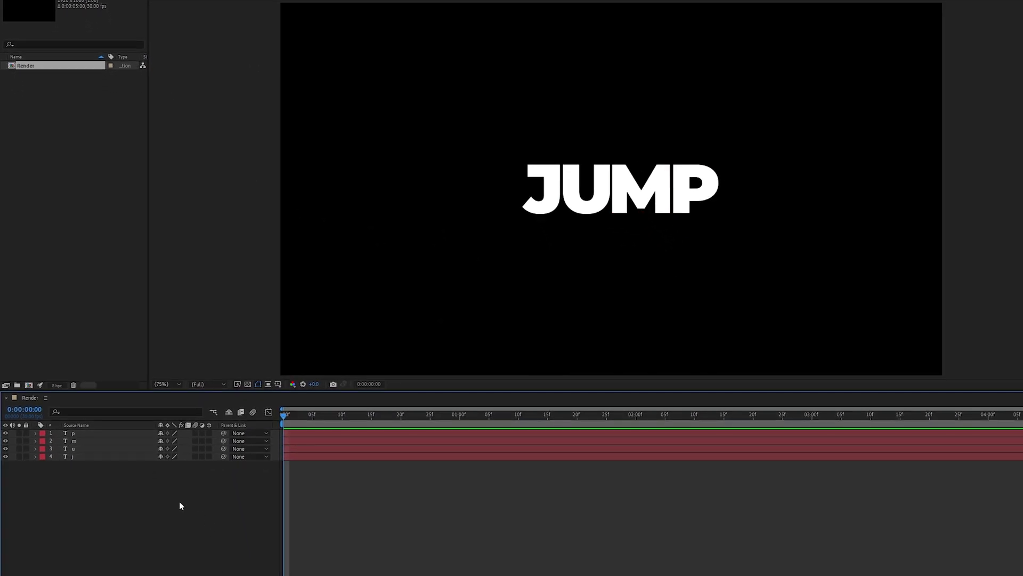
drag(179, 501, 80, 434)
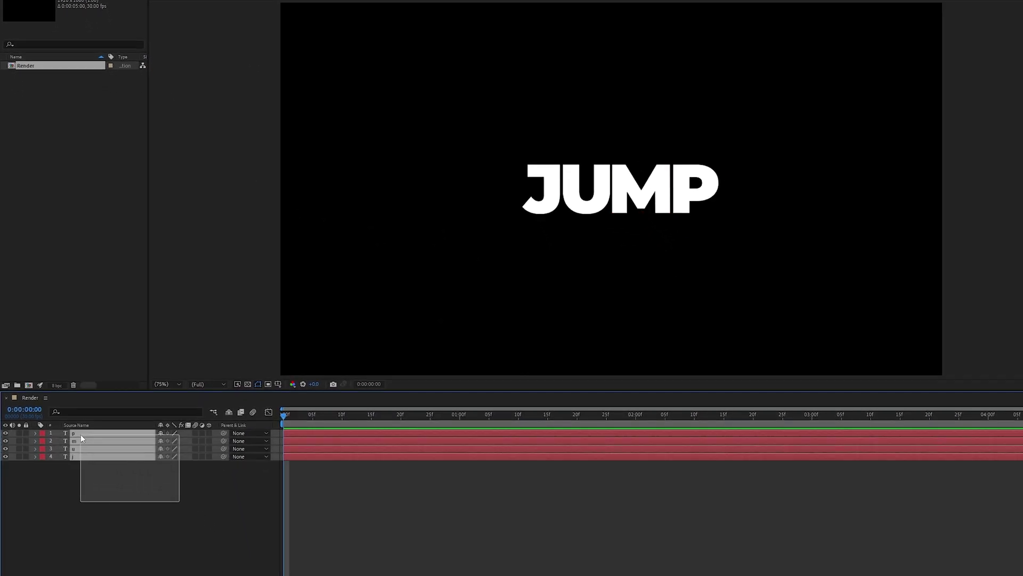
key(p)
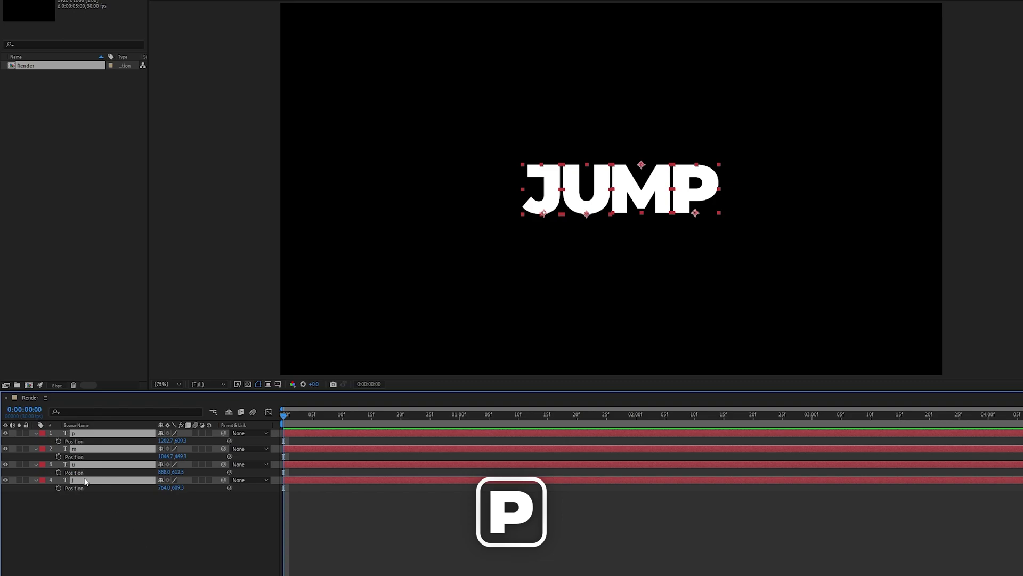
click(60, 441)
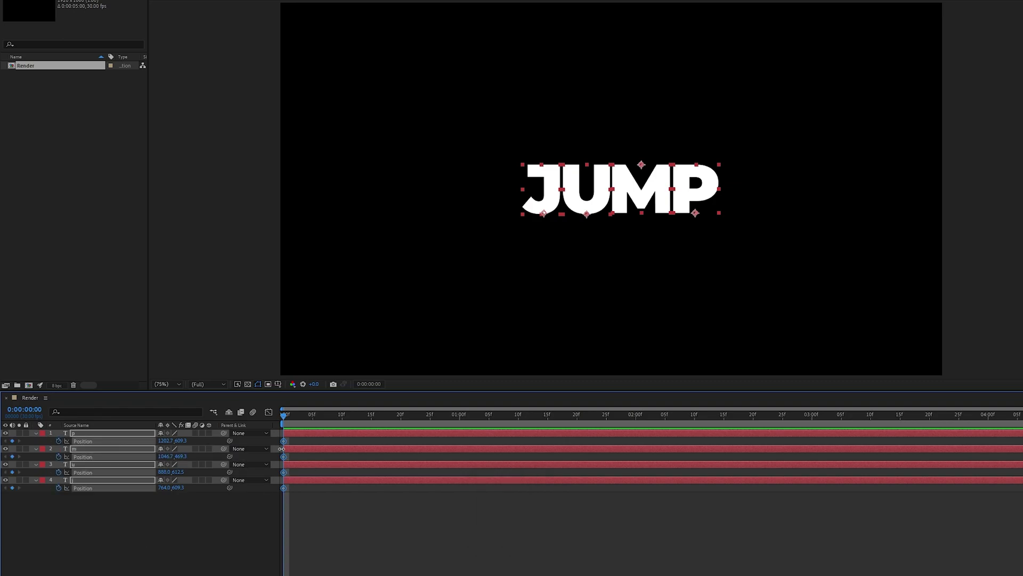
click(183, 526)
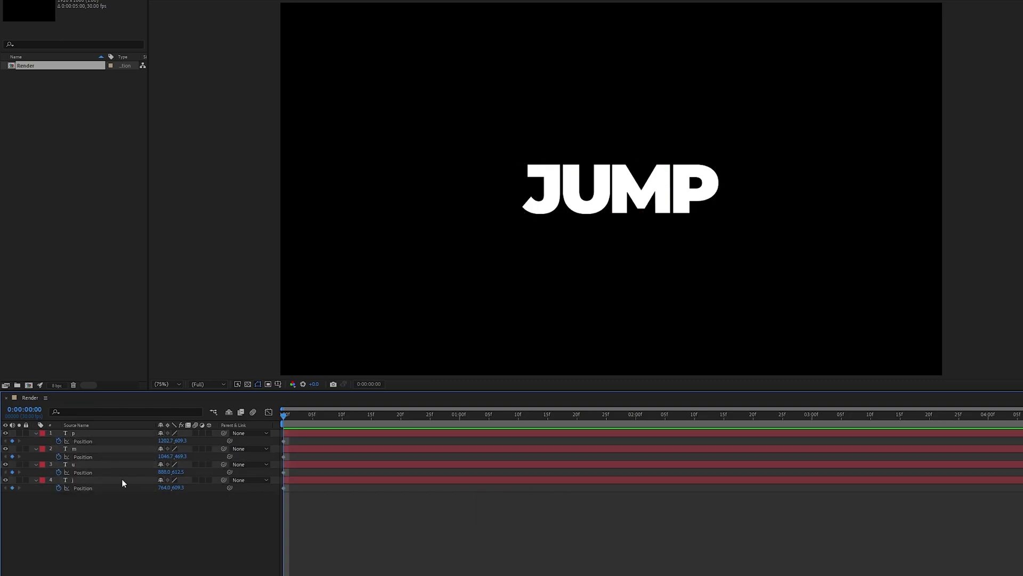
Add starting Scale keyframes to M and U, then select all letter keyframes
click(80, 448)
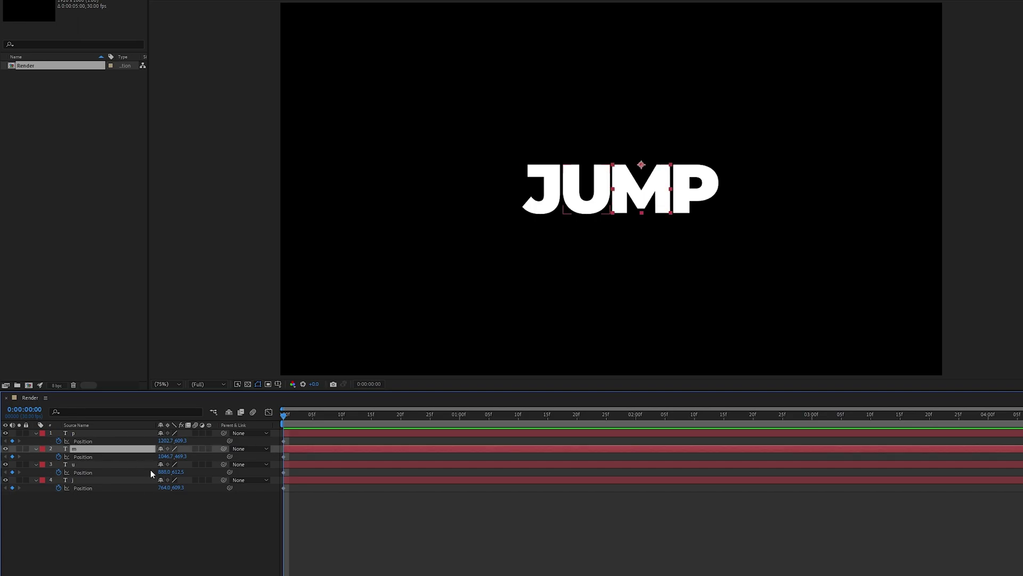
ctrl+click(79, 464)
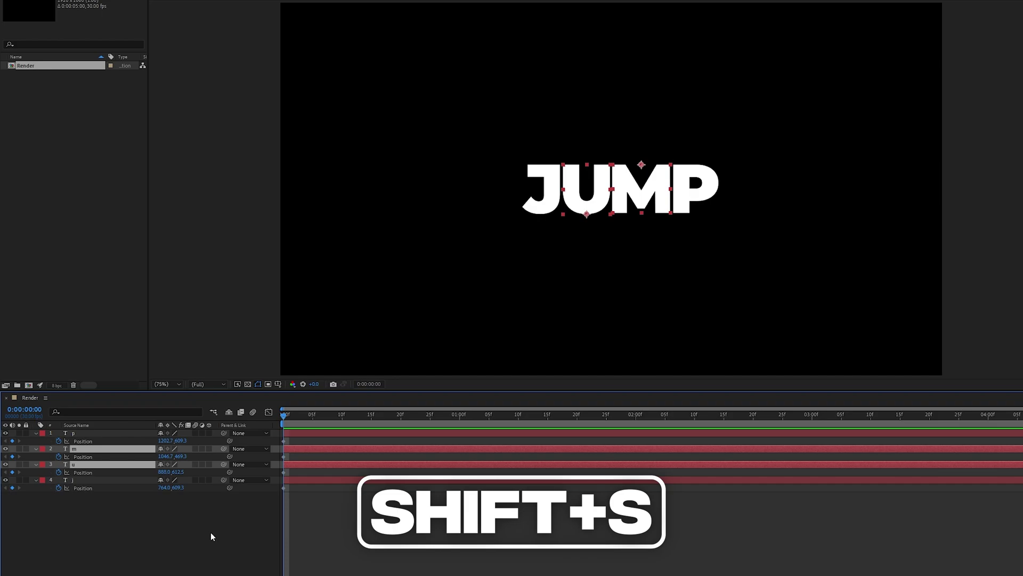
key(shift+s)
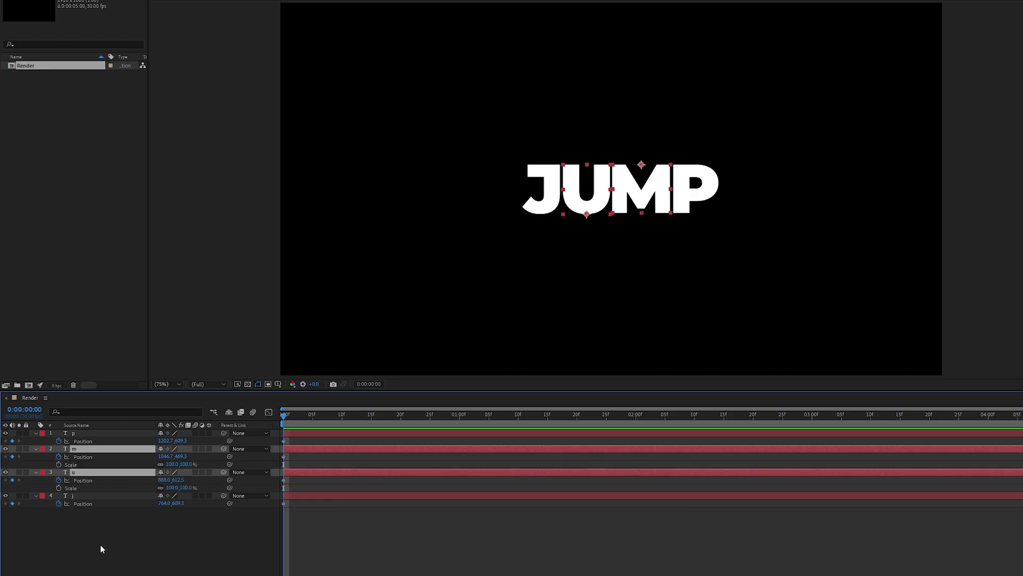
click(59, 464)
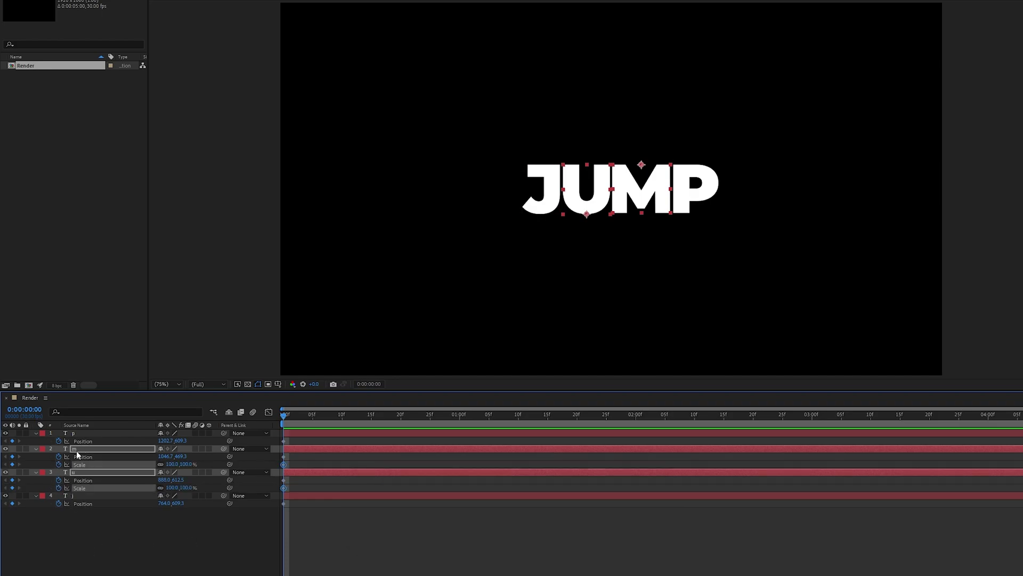
click(320, 572)
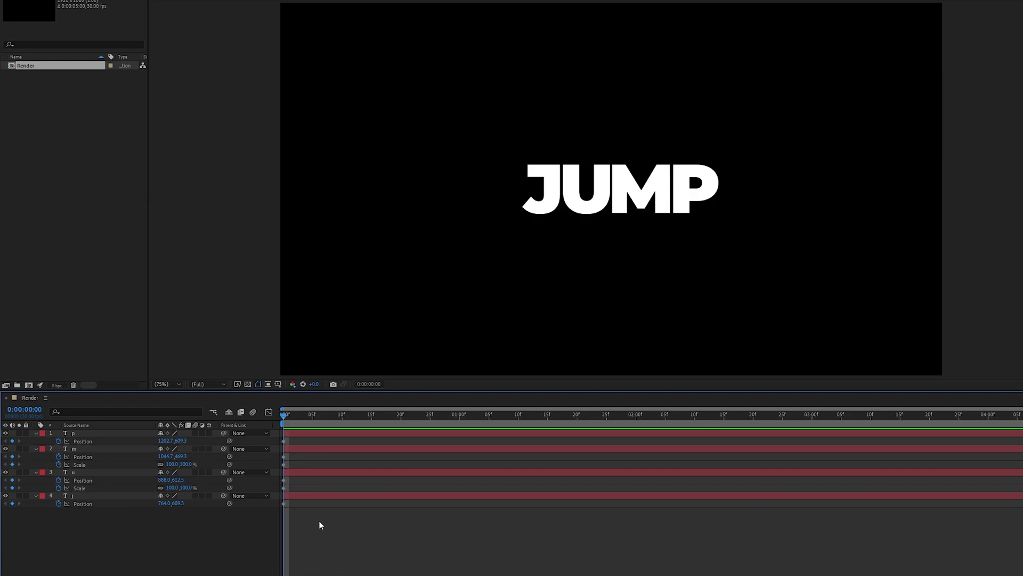
mouse_move(328, 550)
mouse_down()
mouse_move(300, 444)
mouse_move(401, 441)
mouse_up()
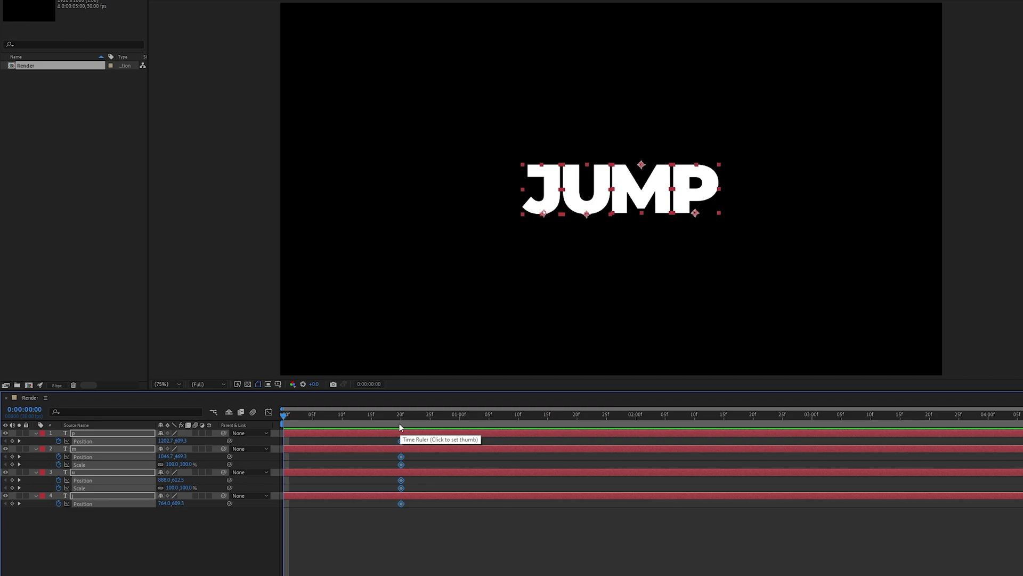
At frame 0, drag J off the left edge and P off the right edge
click(232, 534)
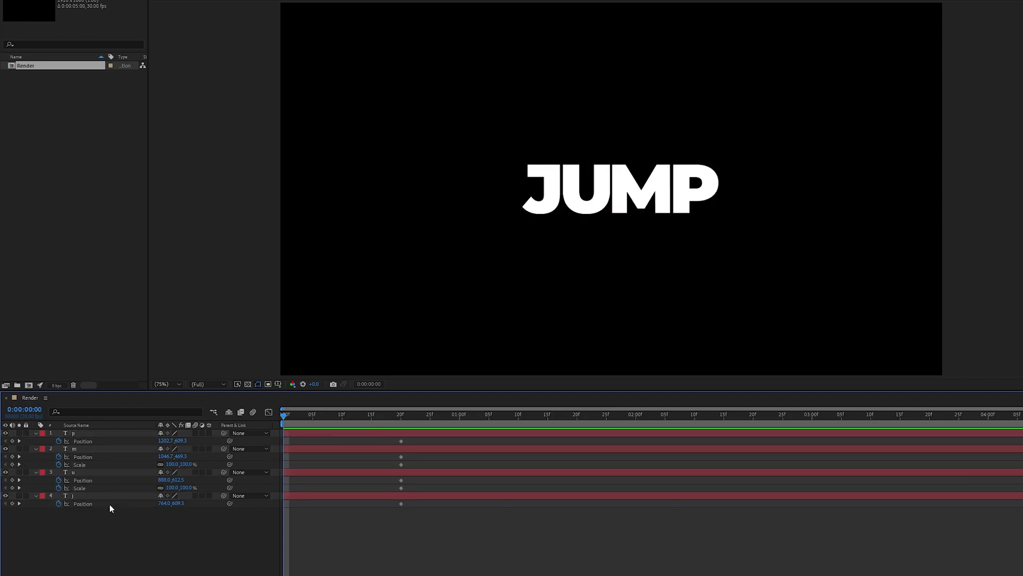
click(77, 495)
drag(544, 209, 267, 208)
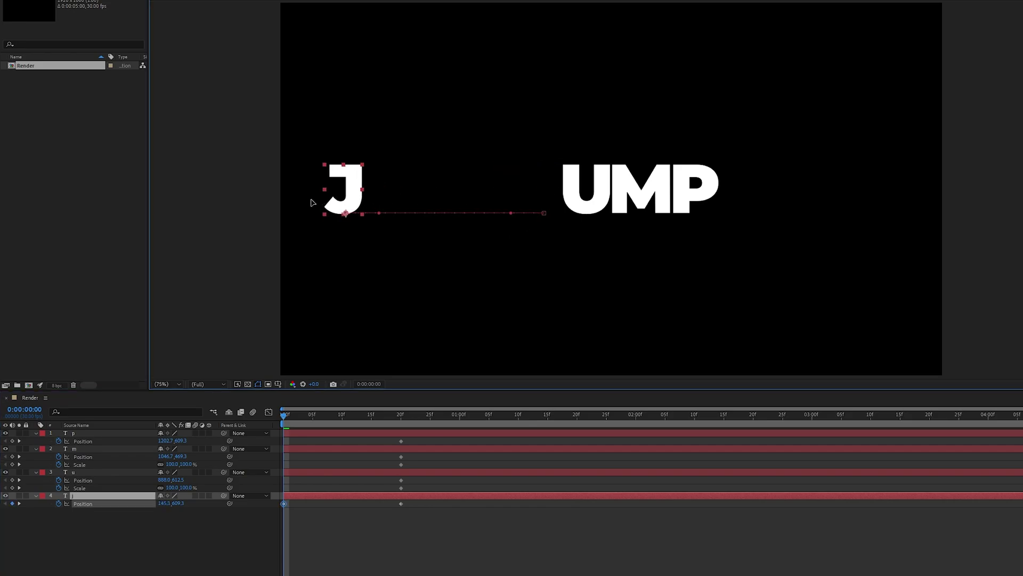
click(87, 434)
drag(686, 214, 957, 215)
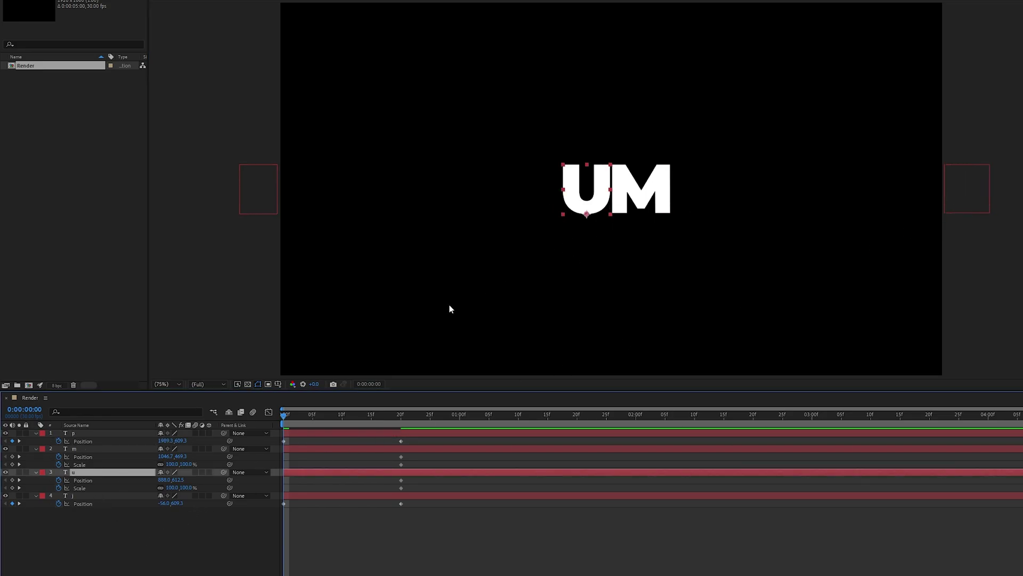
Unlink U's scale, stretch its Scale Y to about 429%, and push U above the frame
click(161, 488)
click(206, 535)
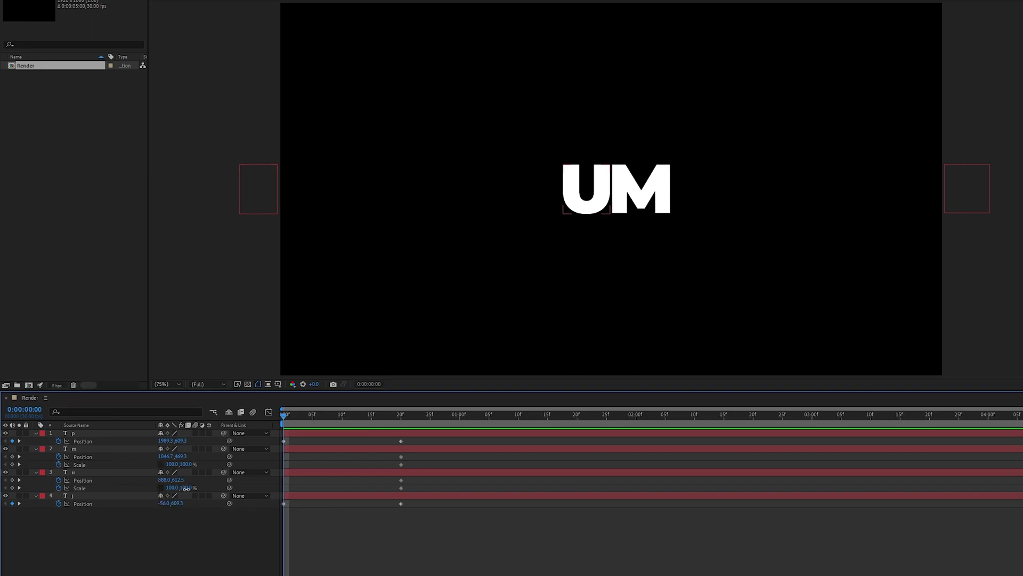
drag(187, 488, 392, 488)
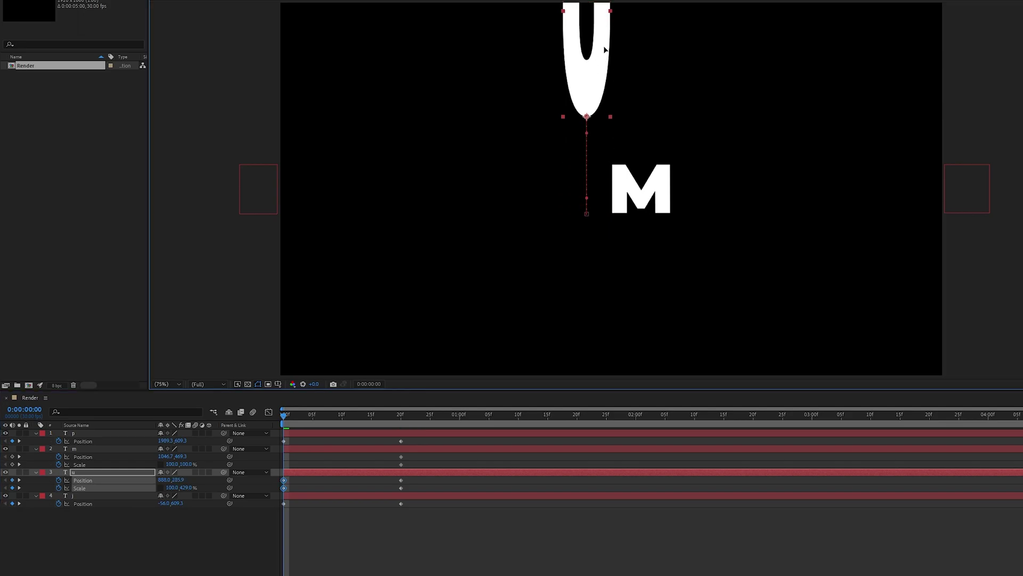
drag(590, 175, 587, 3)
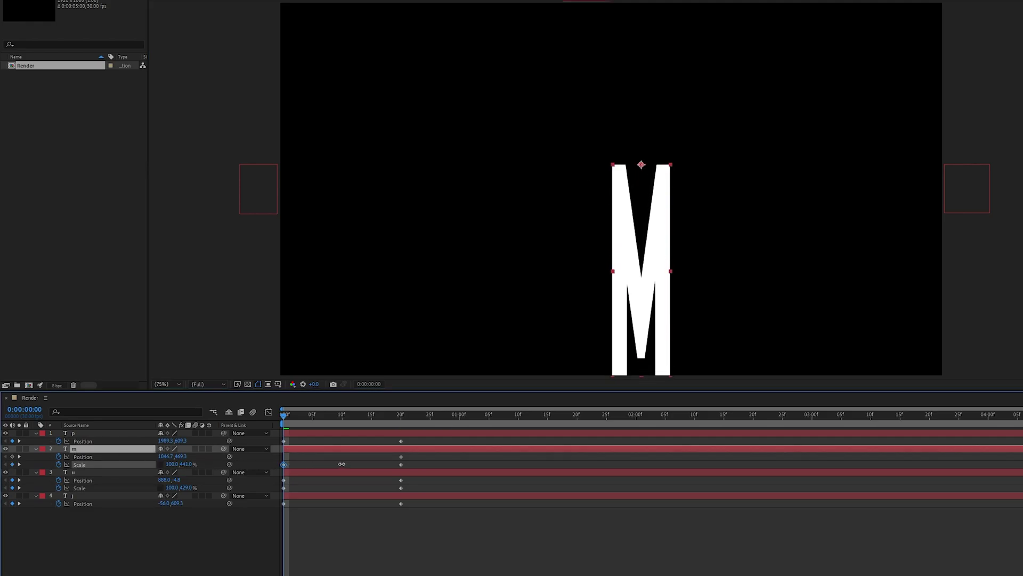
Move M below the frame at frame 0, then preview and scrub to 0:23
drag(640, 185, 641, 395)
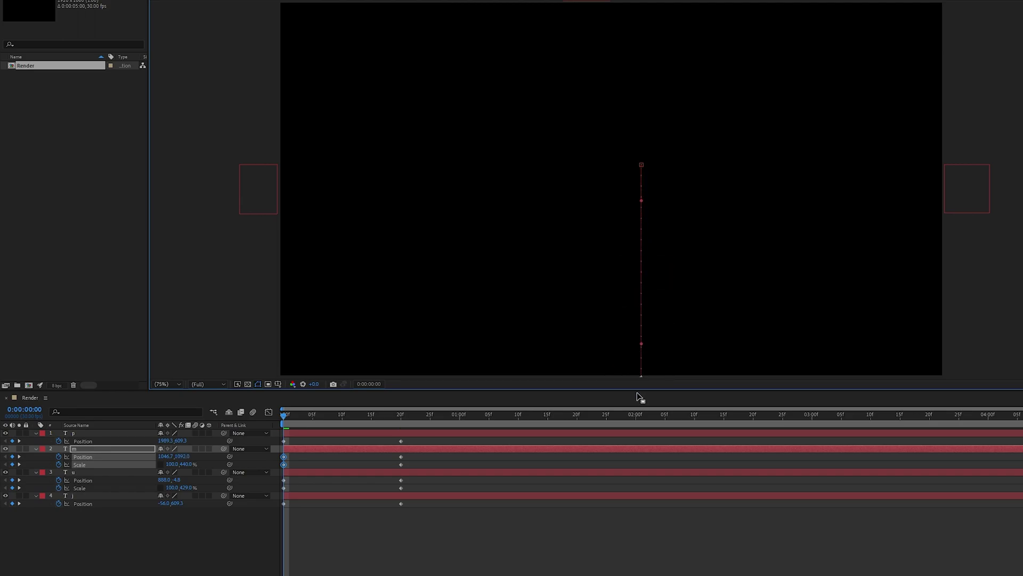
key(space)
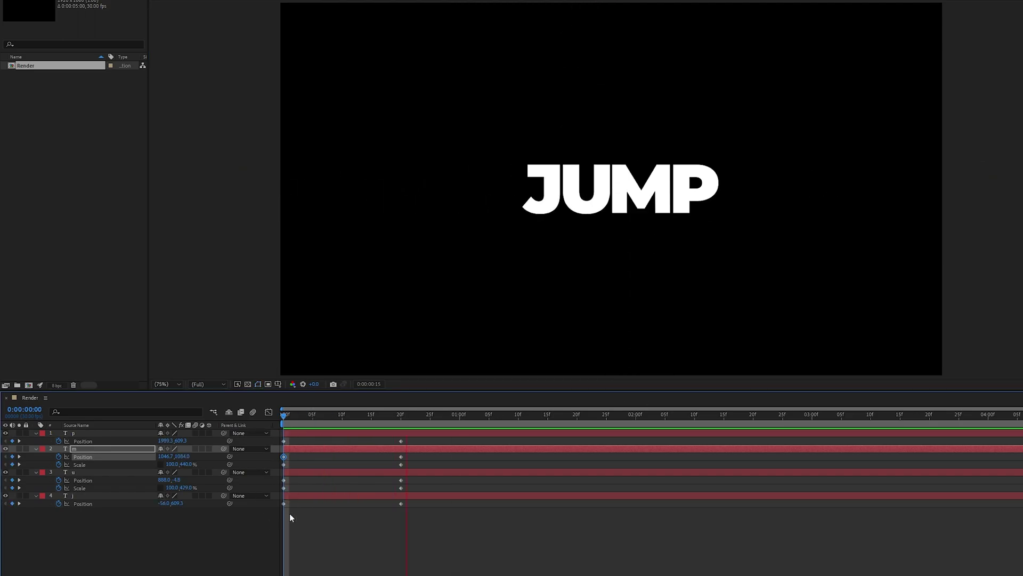
click(308, 415)
drag(312, 415, 416, 433)
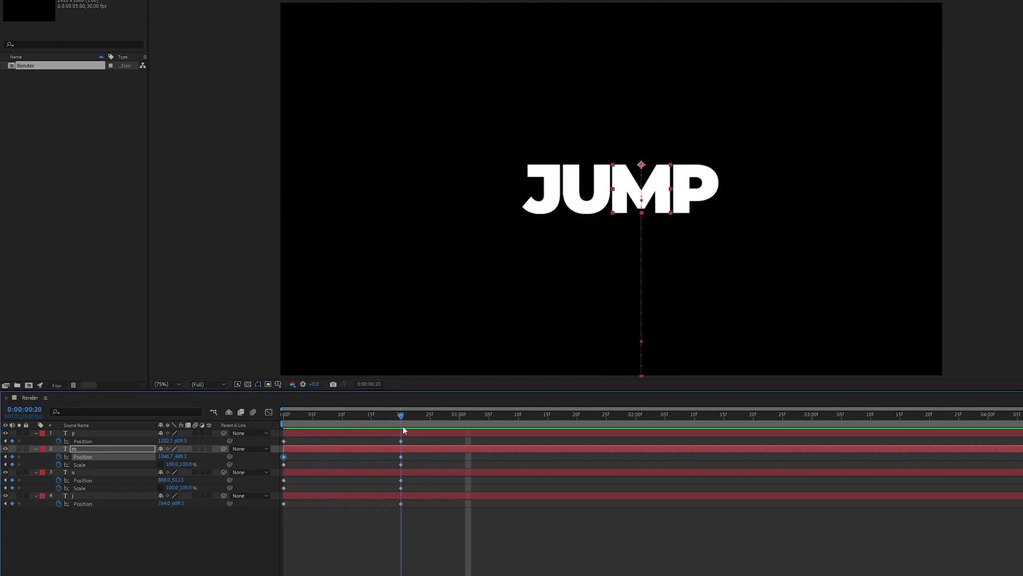
Paste the amp/freq/decay bounce expression onto J's Position and commit it
click(356, 538)
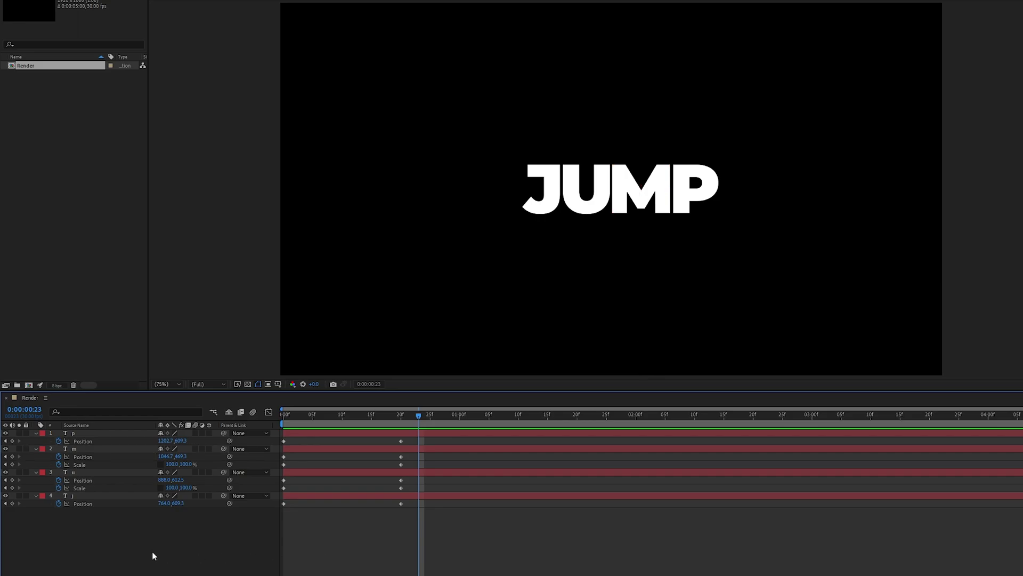
key(alt)
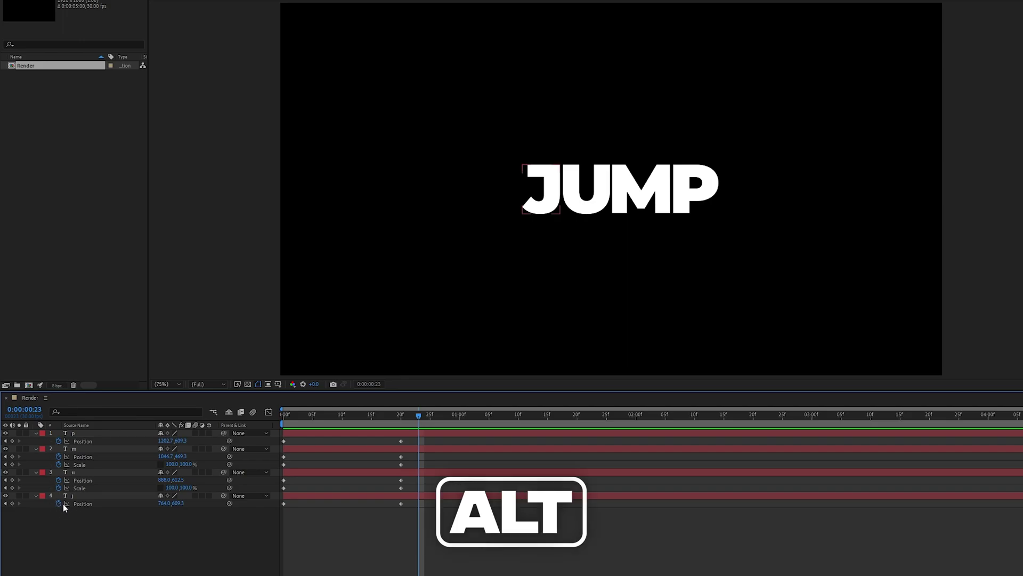
alt+click(60, 503)
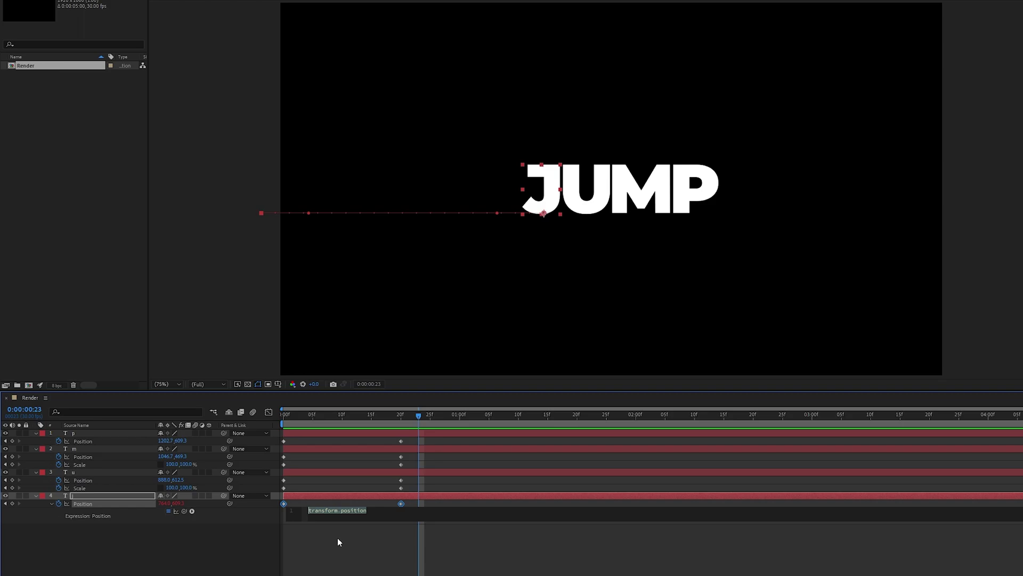
key(ctrl+v)
click(315, 538)
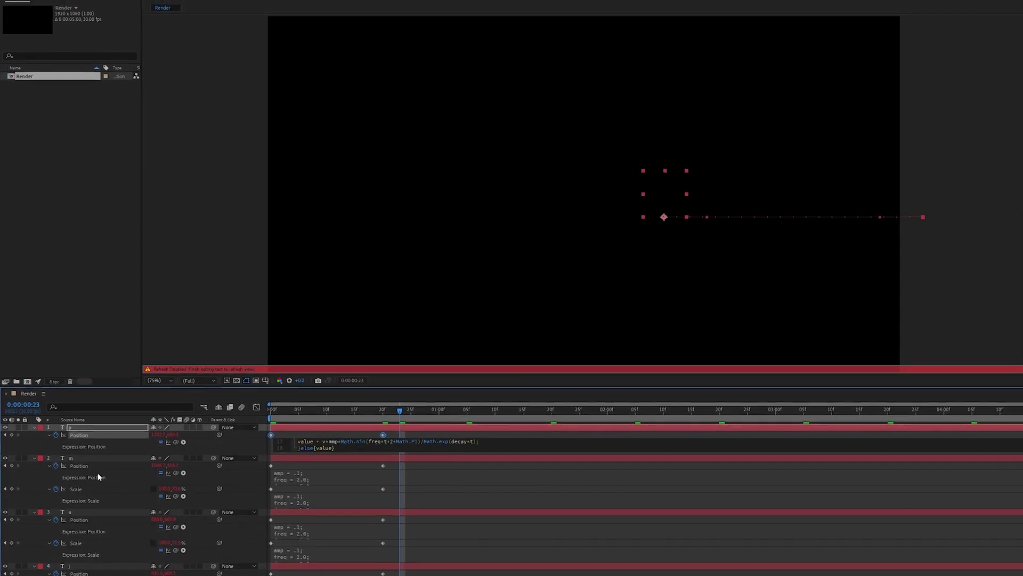
Show only animated properties and apply Easy Ease to all letters' starting keyframes
key(u)
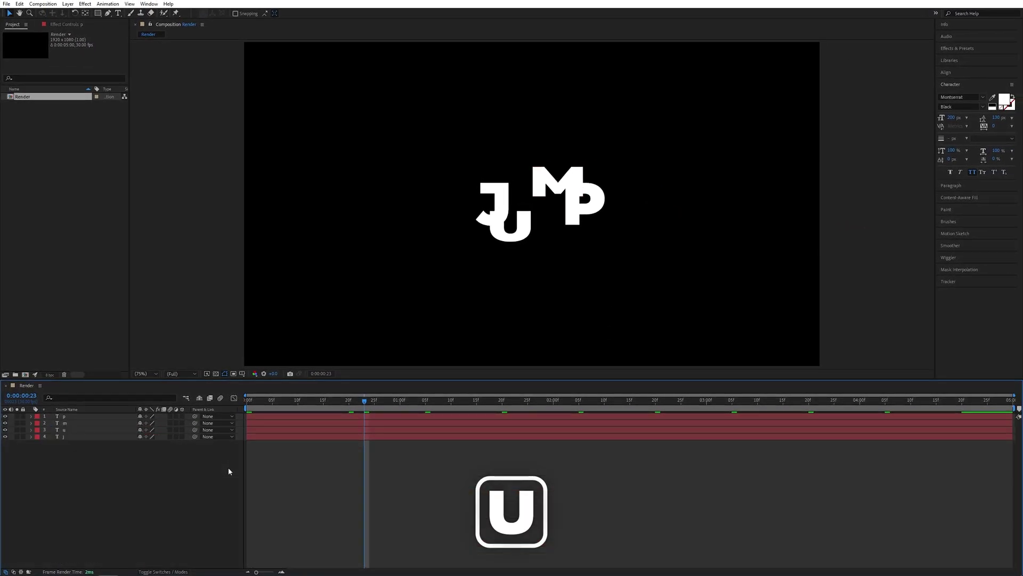
key(u)
drag(282, 400, 261, 400)
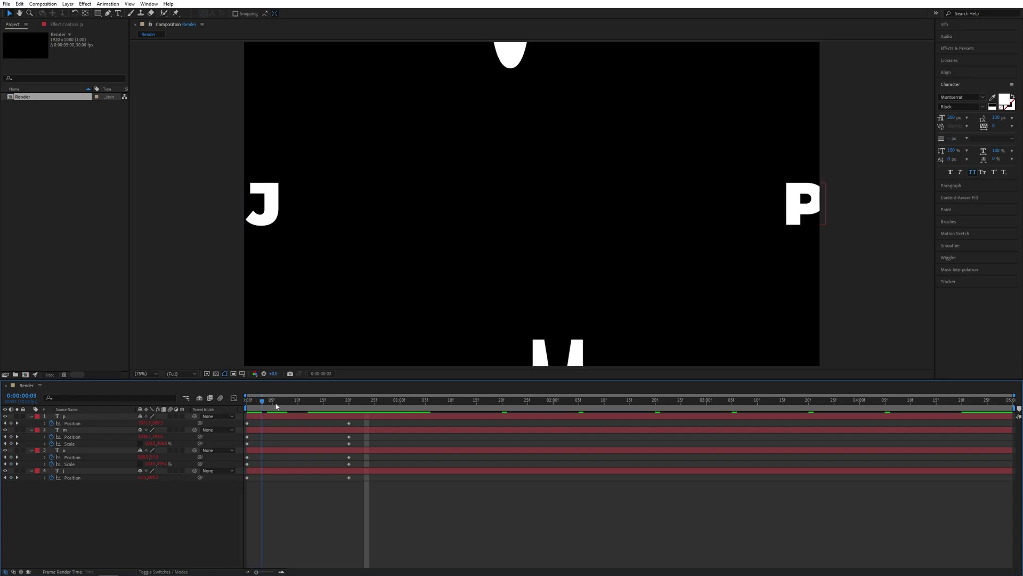
key(space)
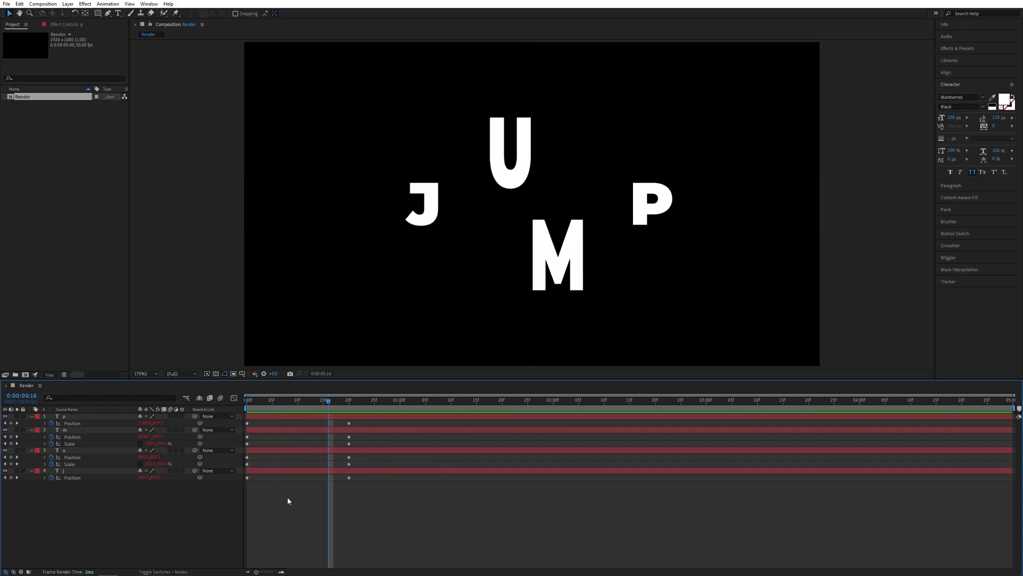
drag(308, 516, 248, 418)
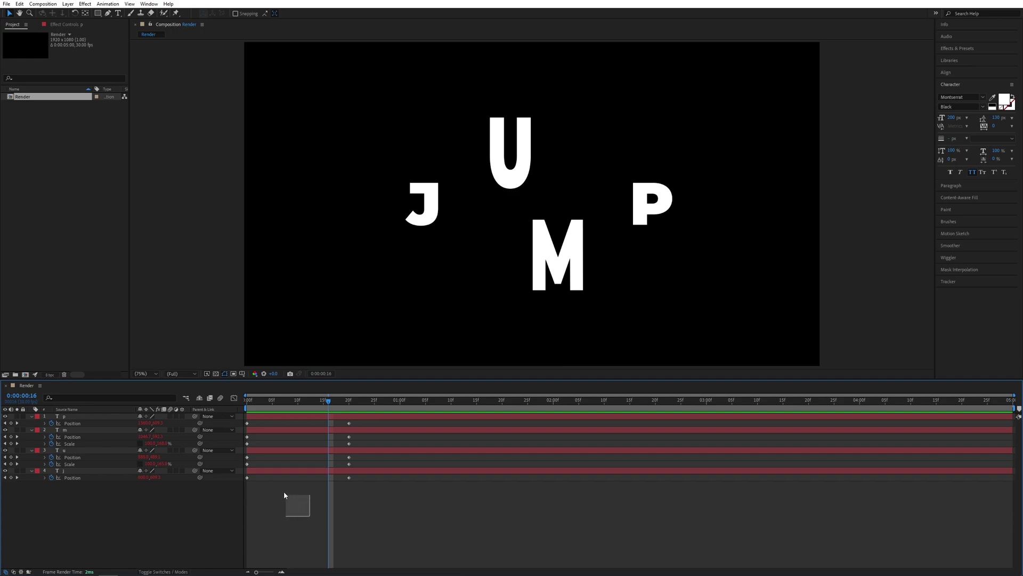
right_click(247, 425)
mouse_move(282, 543)
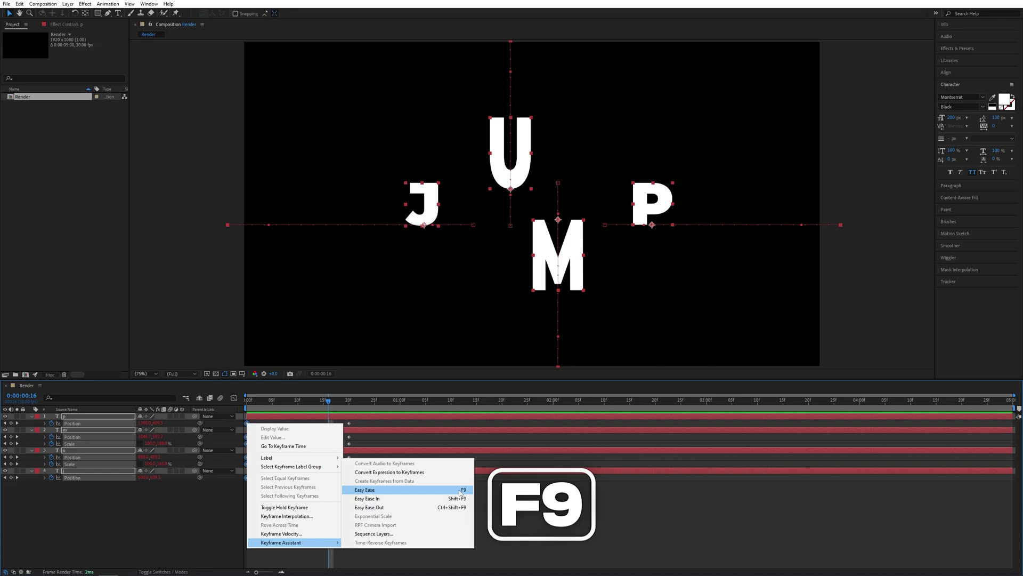
click(455, 493)
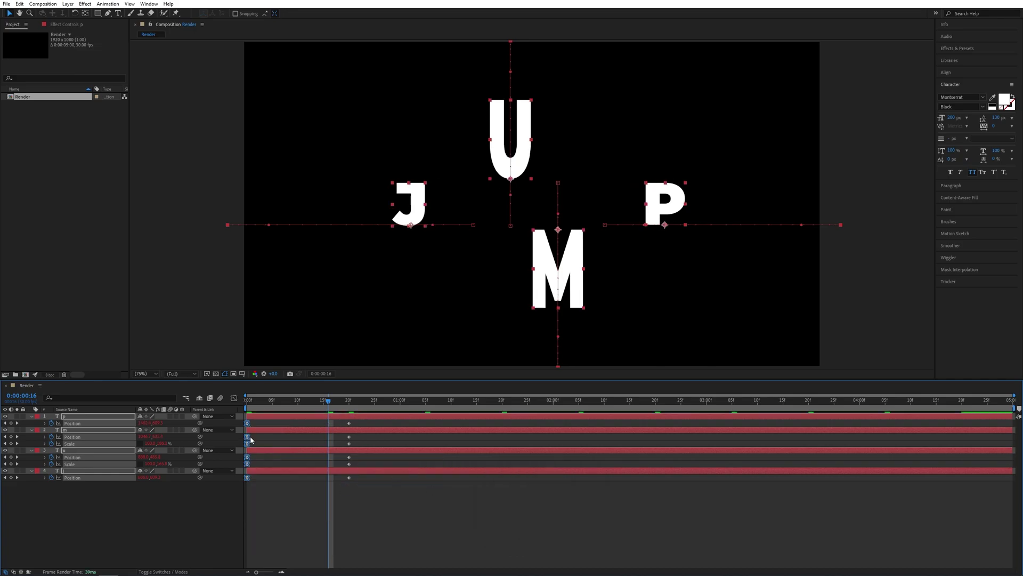
In the Graph Editor's speed graph, drag the keyframe influence handles to steepen the curves
click(235, 399)
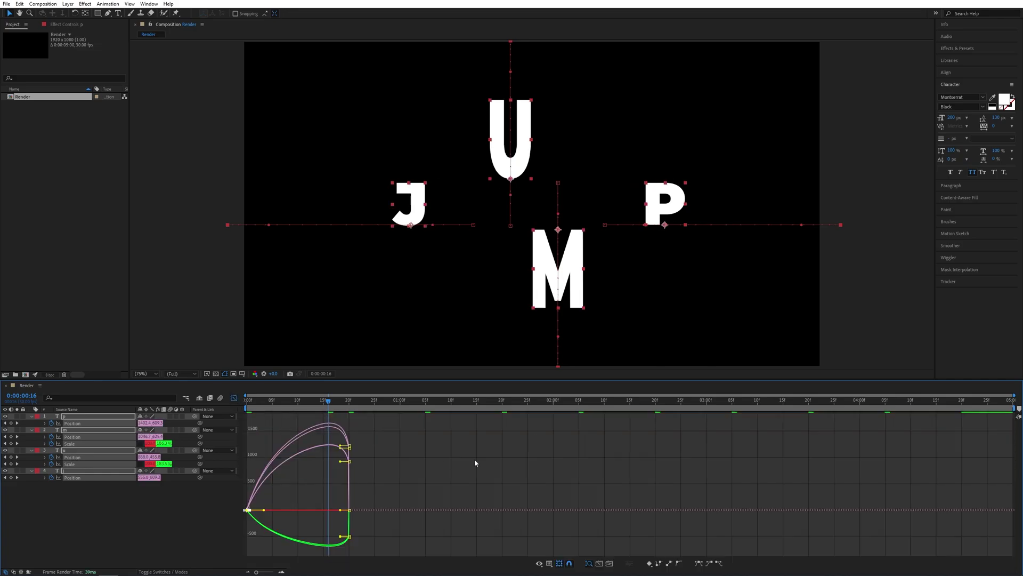
click(539, 563)
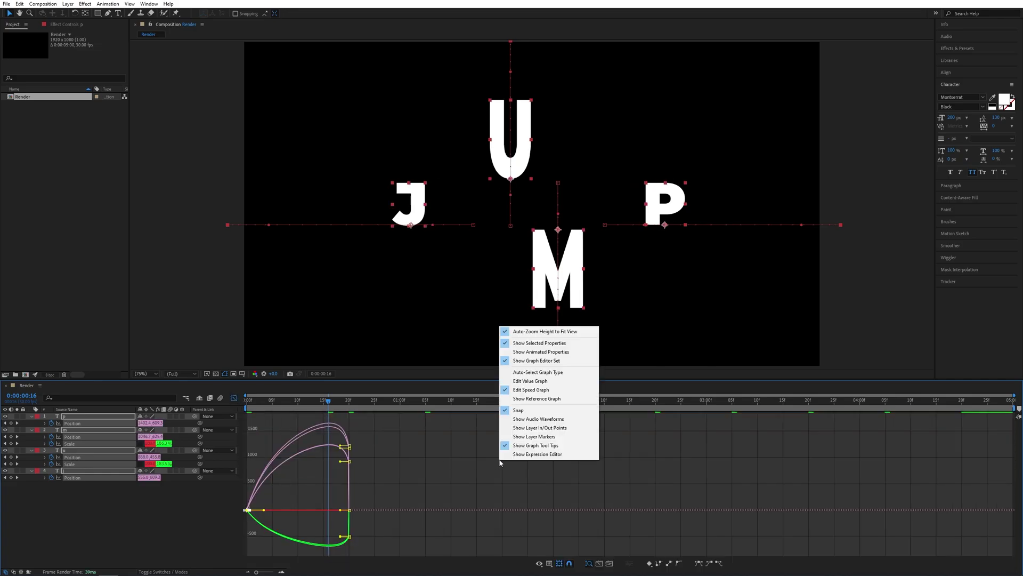
click(539, 390)
drag(277, 493, 247, 516)
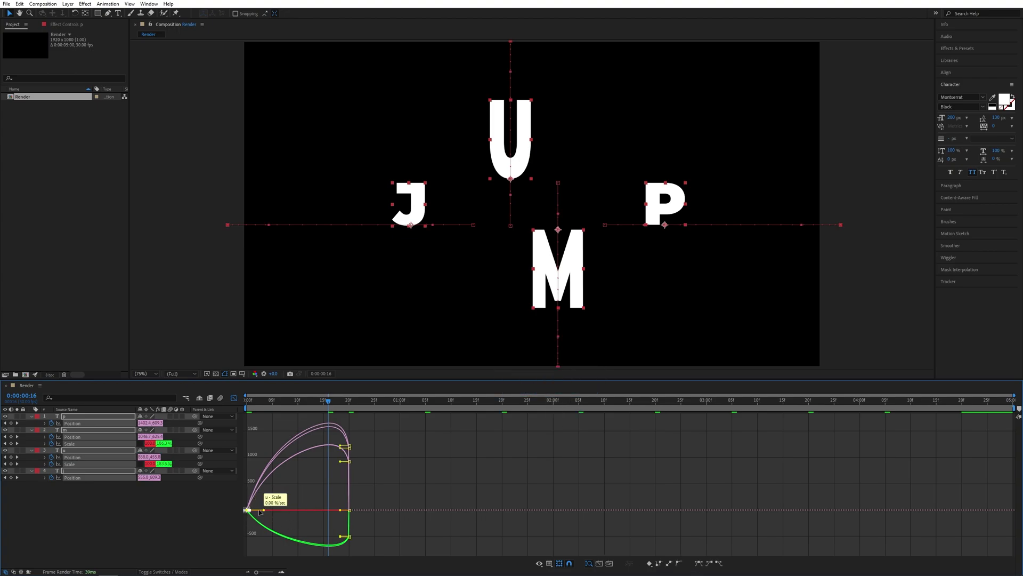
drag(264, 513, 322, 509)
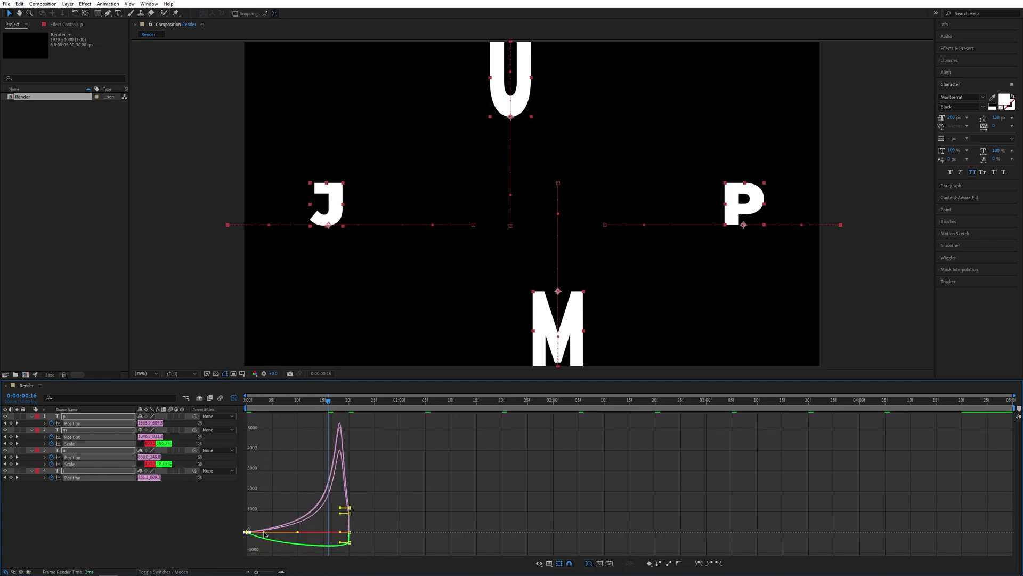
drag(297, 532, 319, 533)
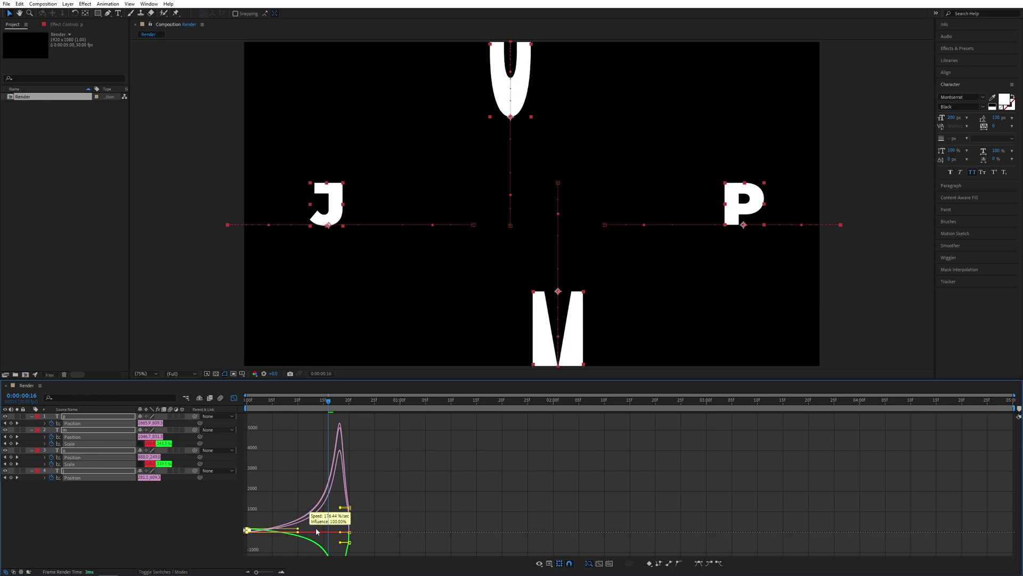
Enable motion blur on the letter layers and composition, then preview until JUMP assembles at 0:00:02:00
click(235, 400)
click(200, 521)
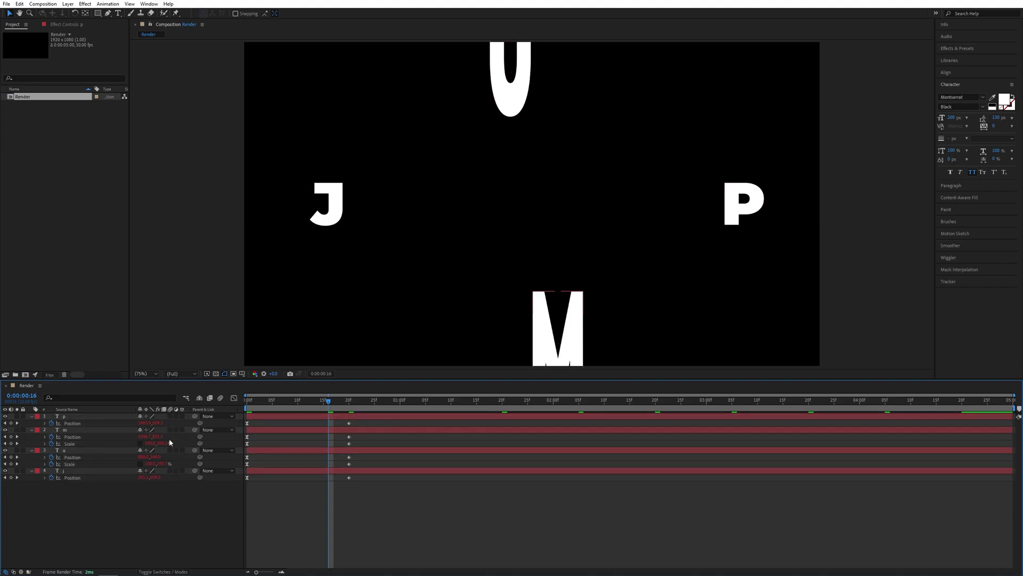
click(164, 572)
click(170, 416)
click(170, 430)
click(170, 450)
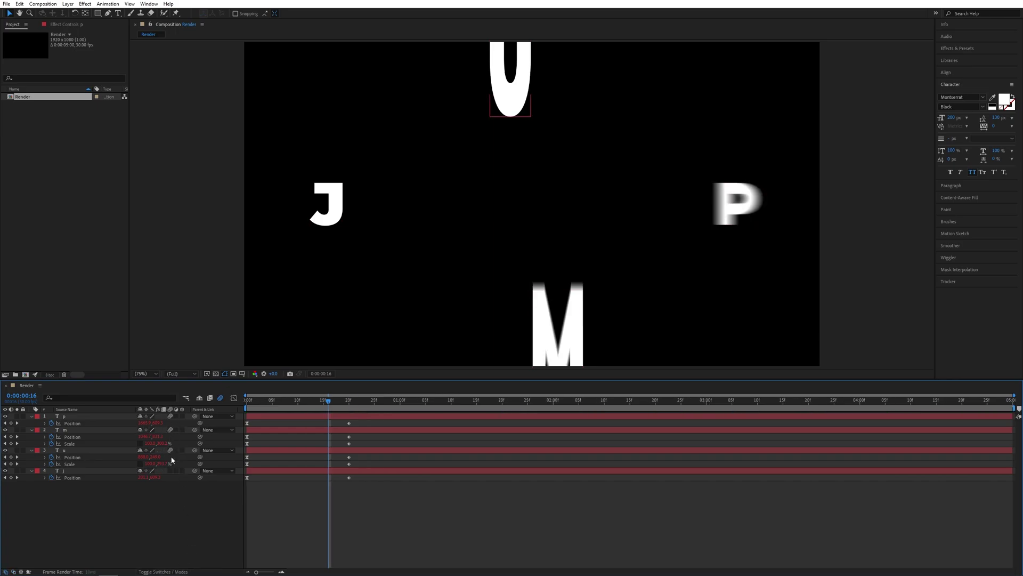
click(170, 470)
key(space)
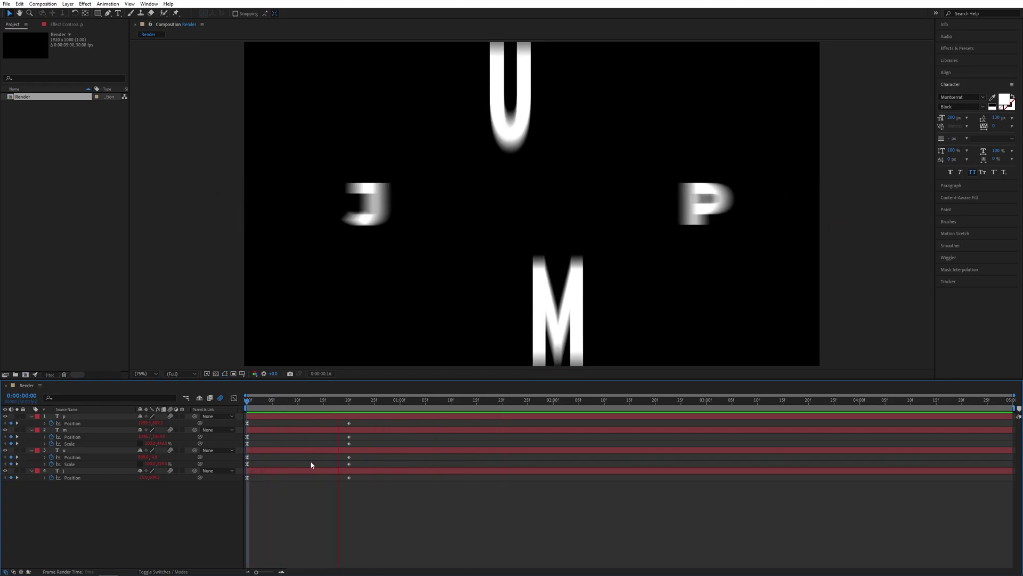
key(space)
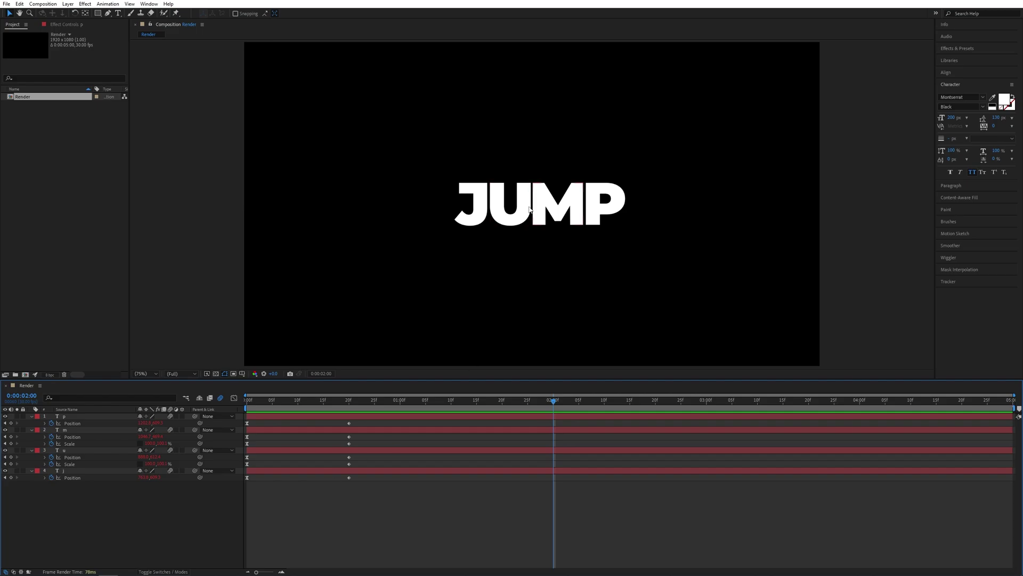
Set the Pen tool to draw shapes with no fill and a solid stroke
drag(403, 402, 447, 399)
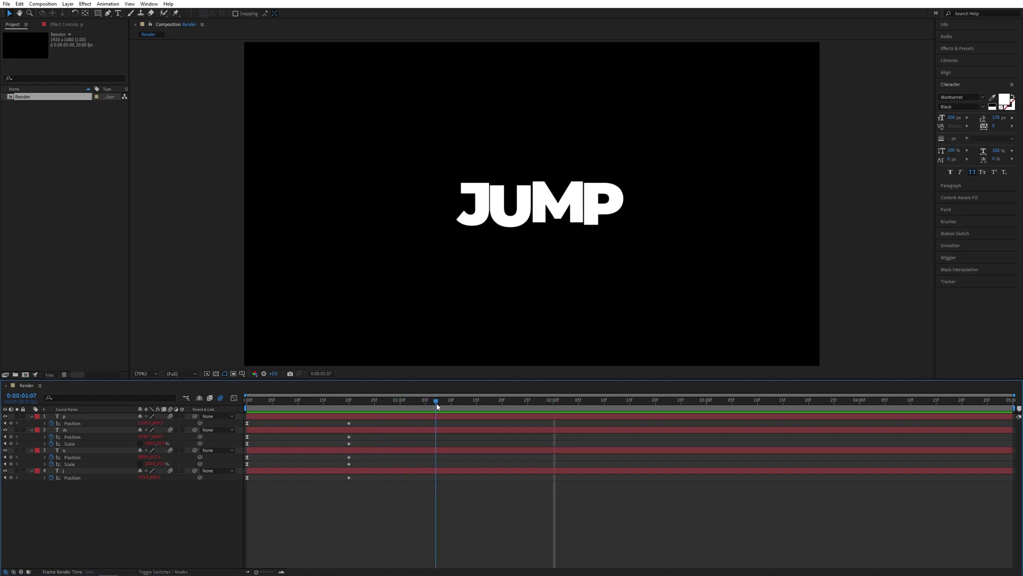
click(109, 14)
click(229, 13)
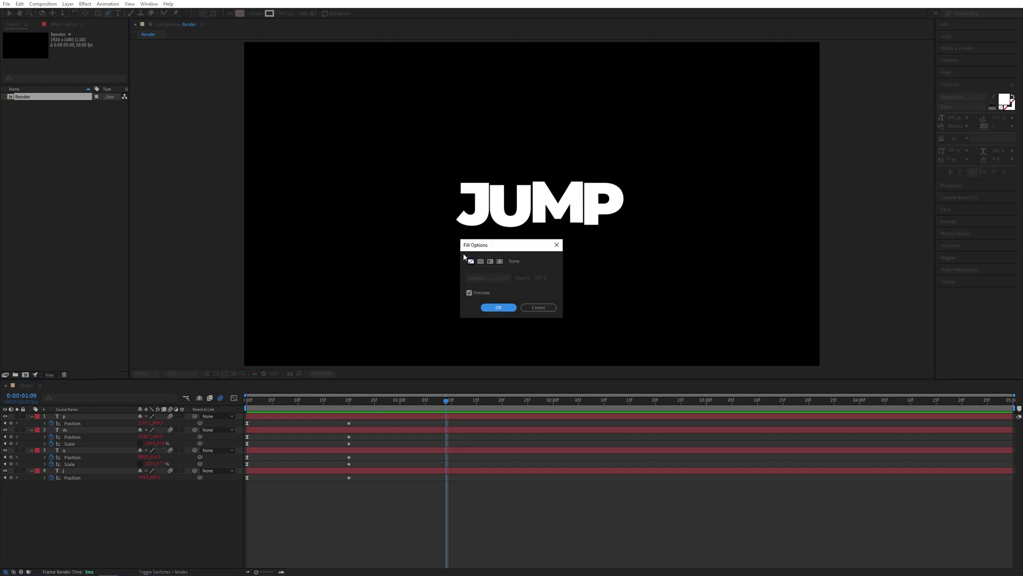
click(507, 311)
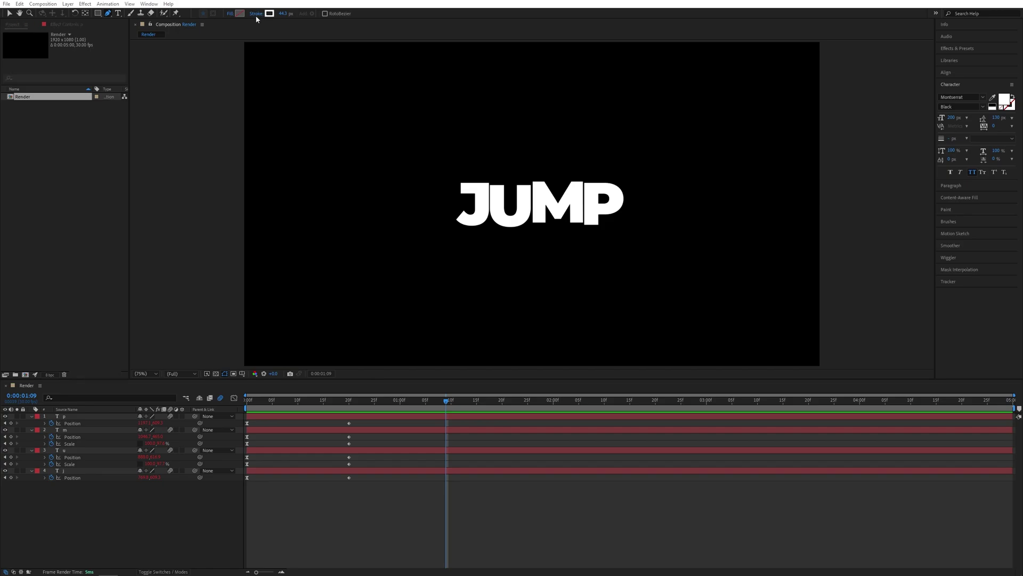
click(255, 15)
click(486, 263)
click(507, 311)
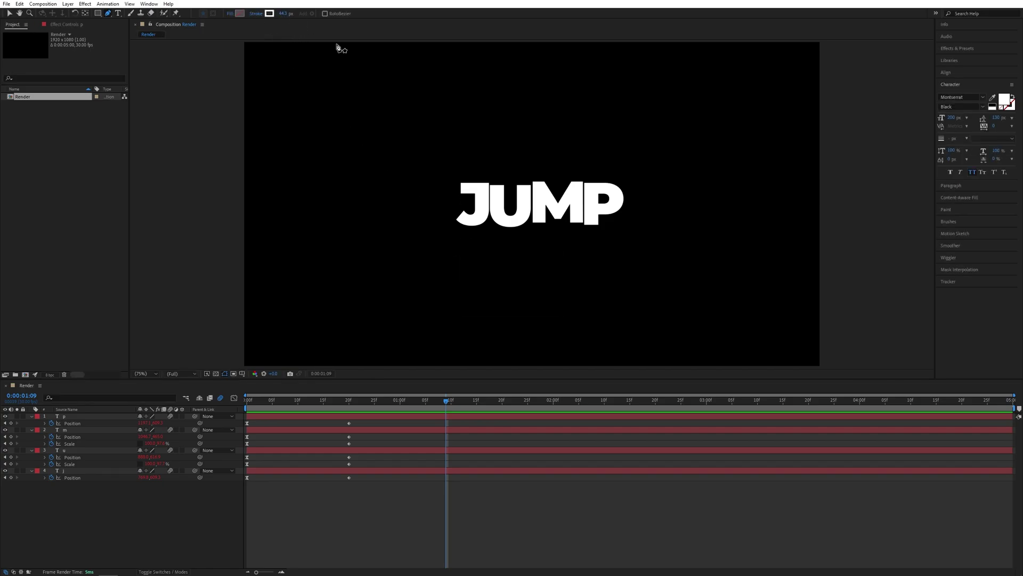
Zoom the view to 100% and draw a two-point vertical line below JUMP
click(449, 405)
key(space)
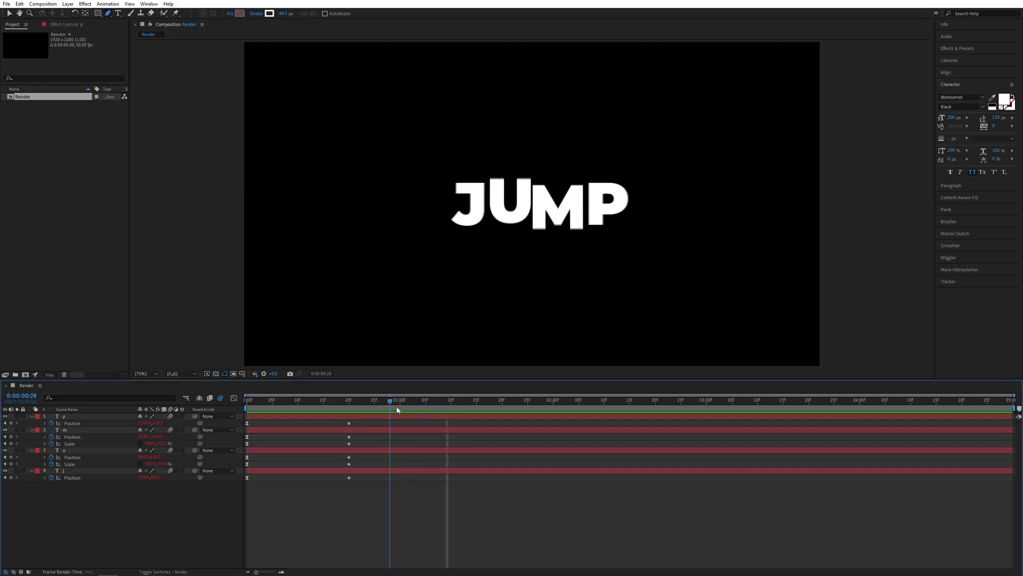
key(space)
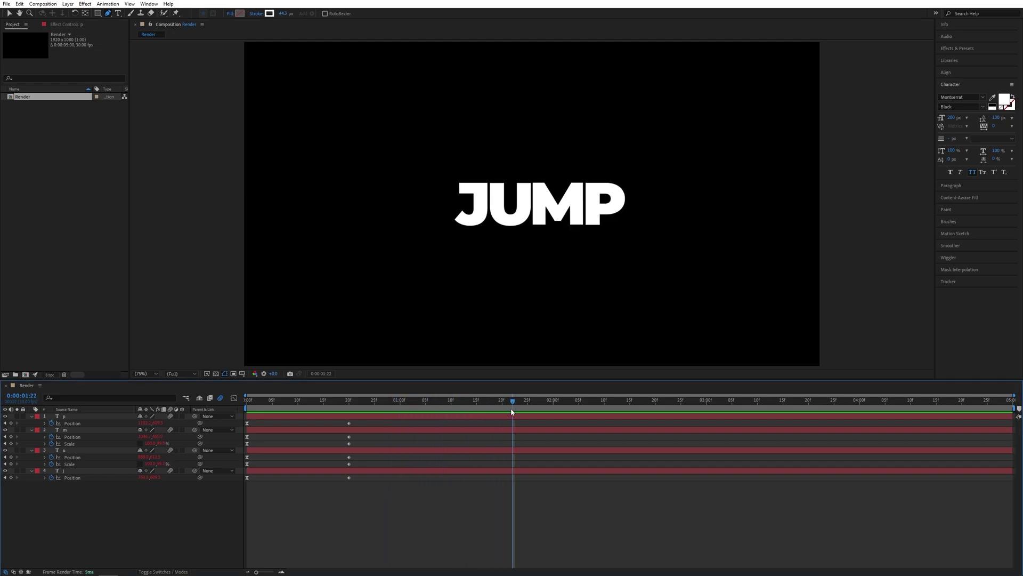
key(period)
key(period)
key(period)
key(comma)
key(comma)
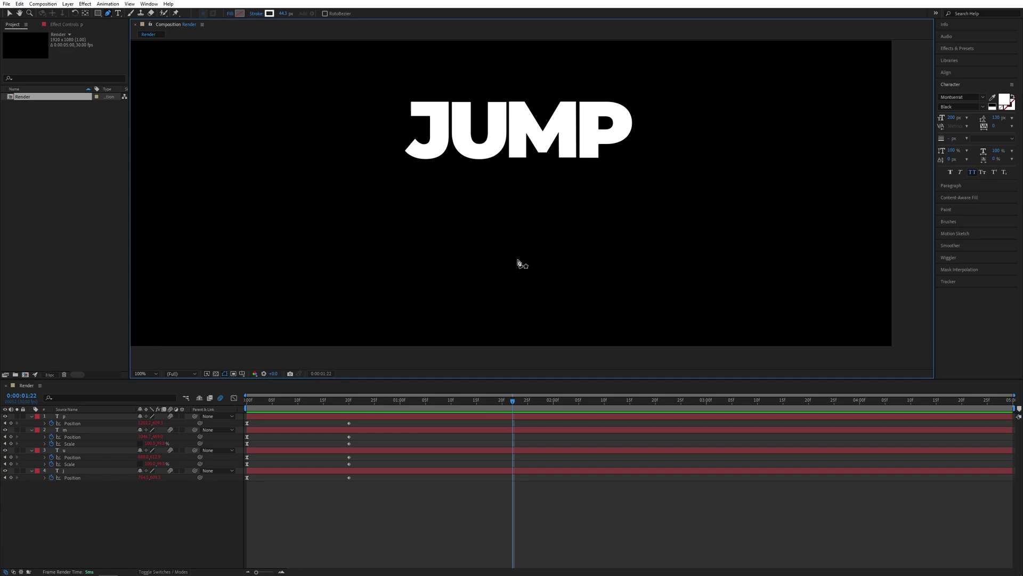
click(516, 267)
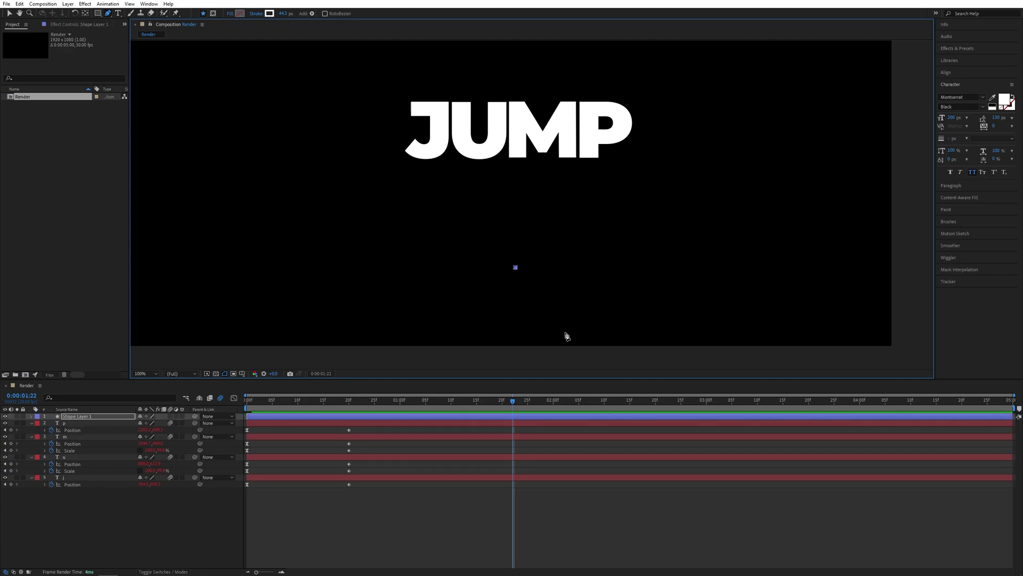
shift+click(515, 173)
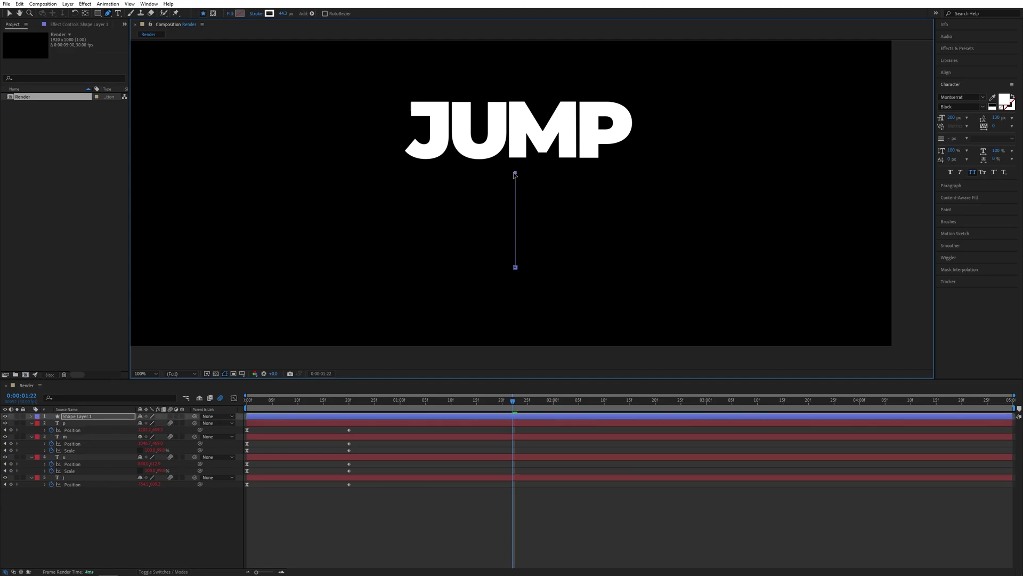
Add Trim Paths to the shape layer and keyframe End at 0% on frame 0
click(32, 416)
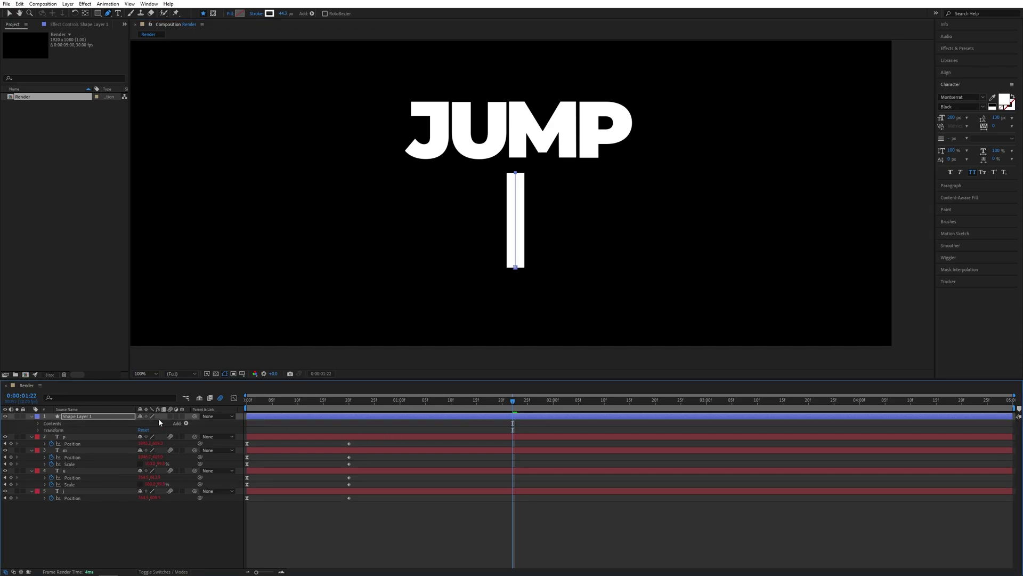
click(186, 425)
click(210, 384)
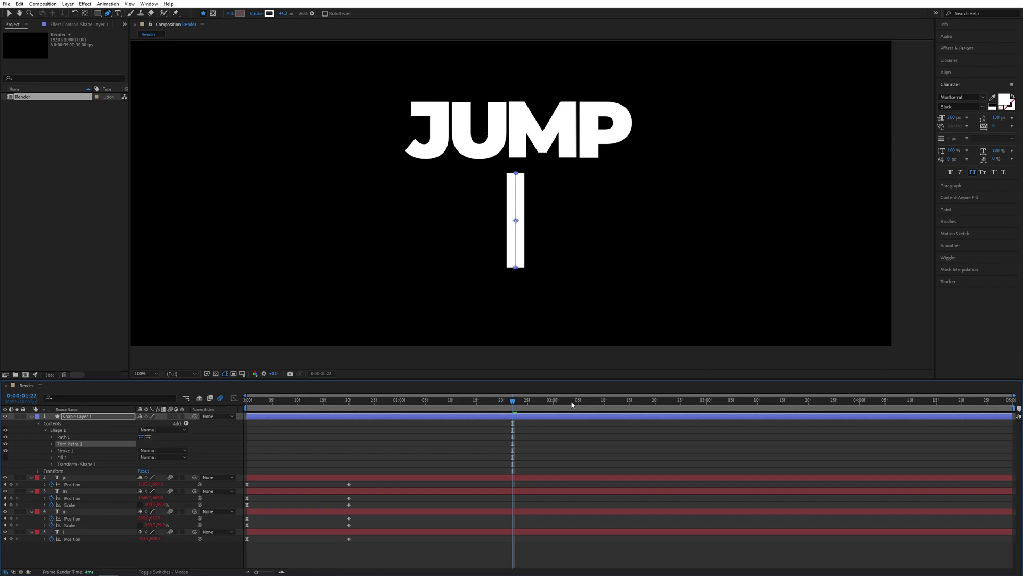
click(247, 404)
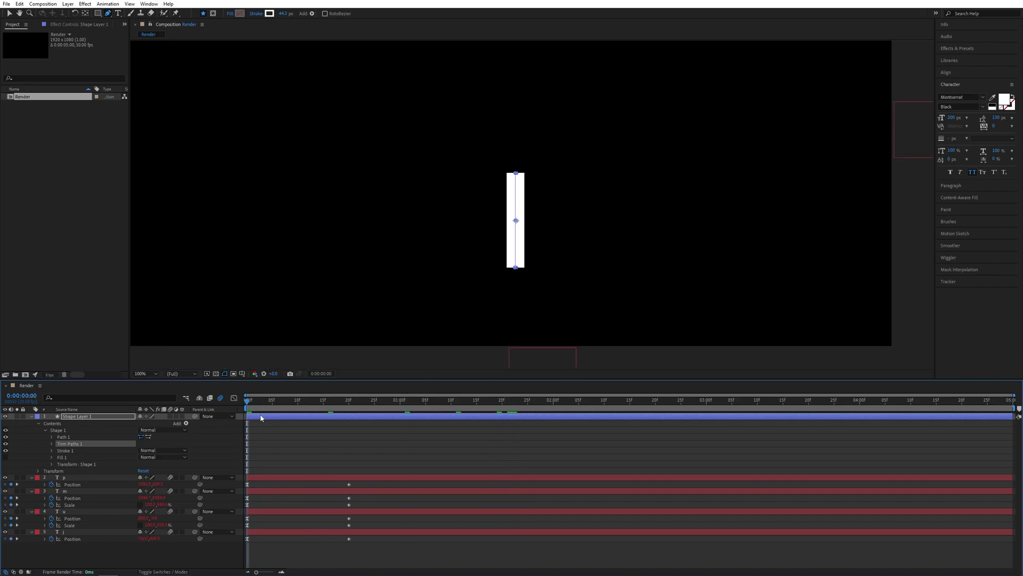
click(52, 444)
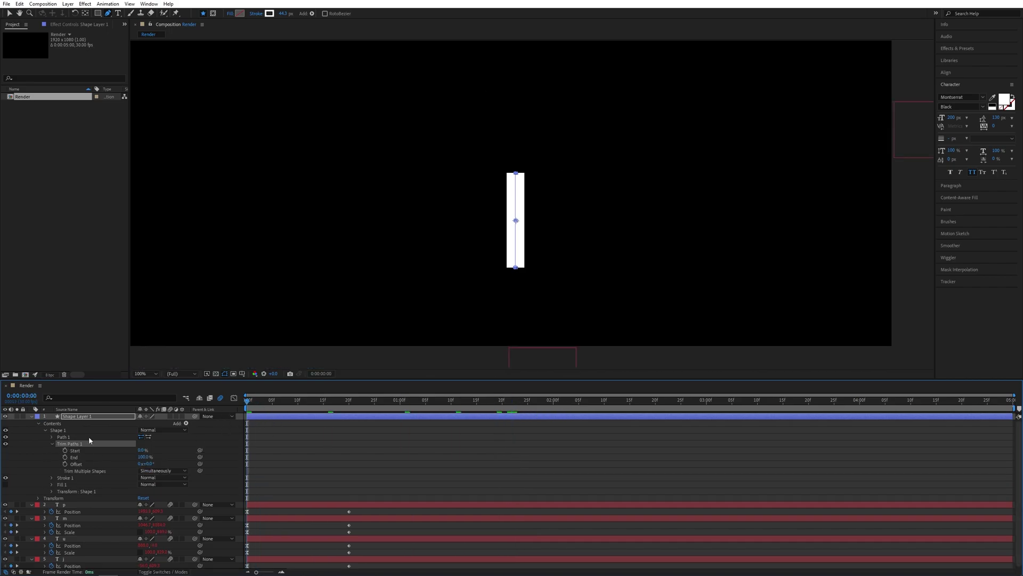
click(66, 450)
drag(144, 456, 47, 461)
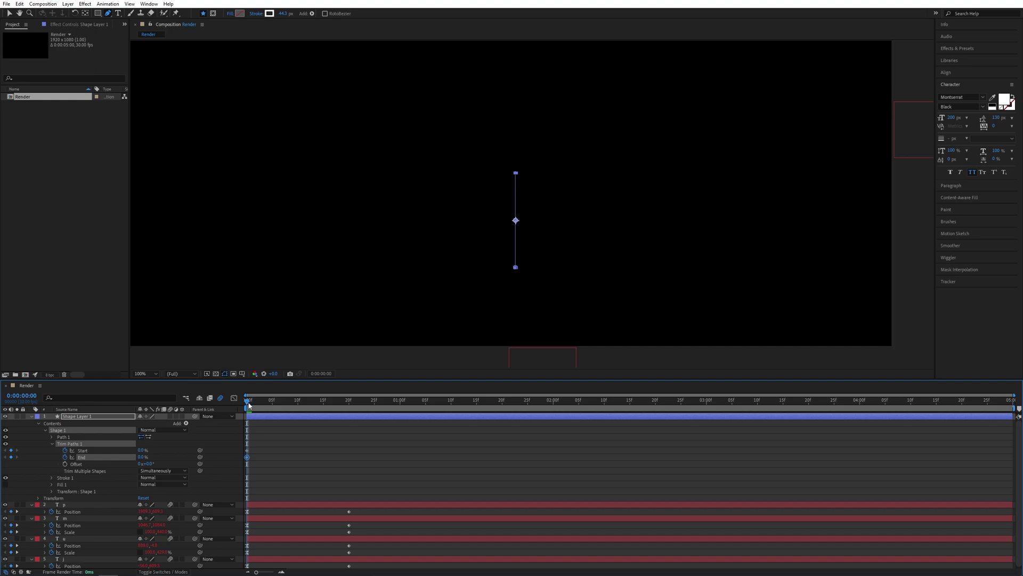
Keyframe End at 100% on frame 15, easy-ease the keyframes and sharpen the speed curve
key(space)
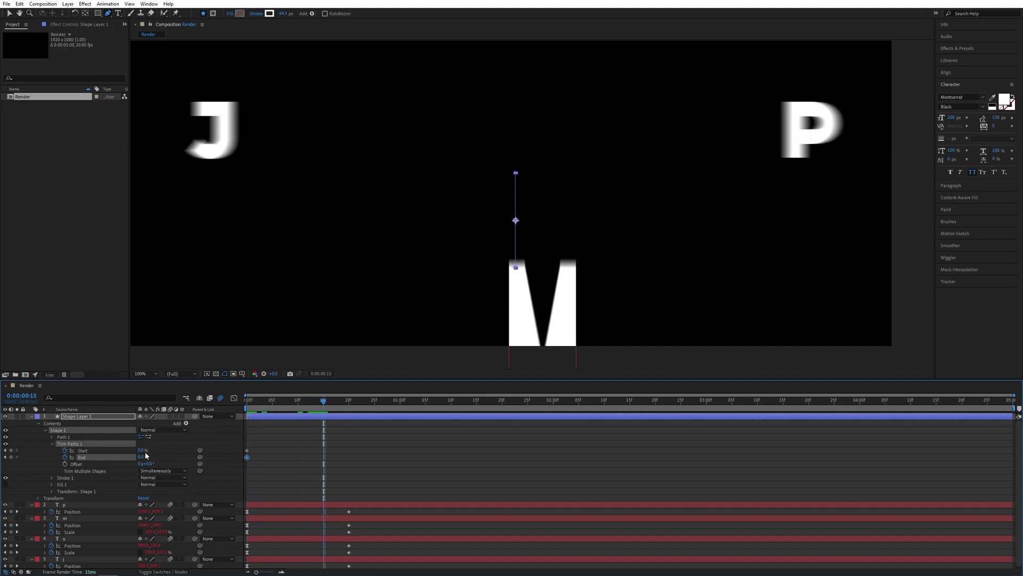
drag(141, 454, 245, 450)
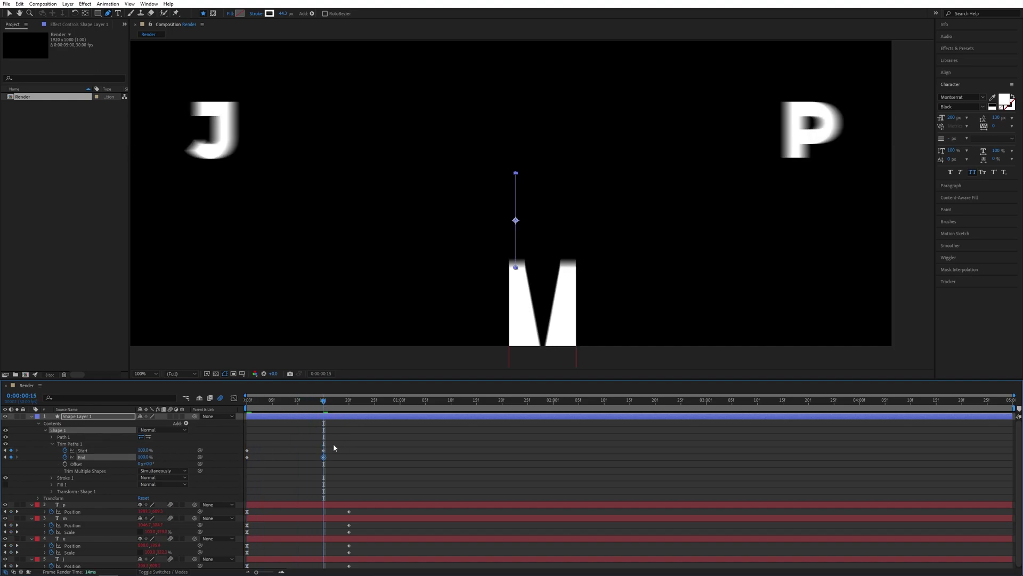
drag(374, 437, 243, 472)
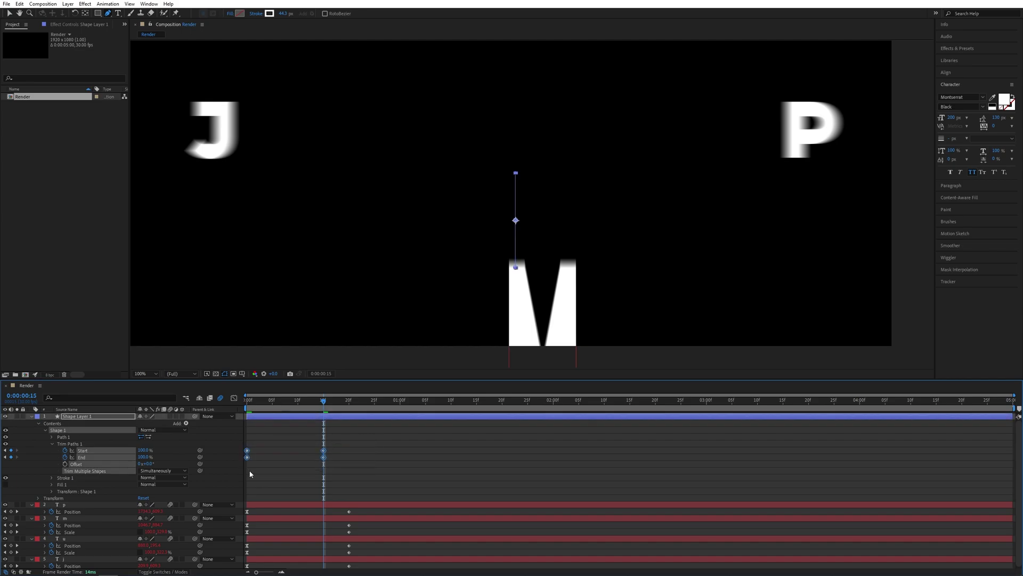
key(F9)
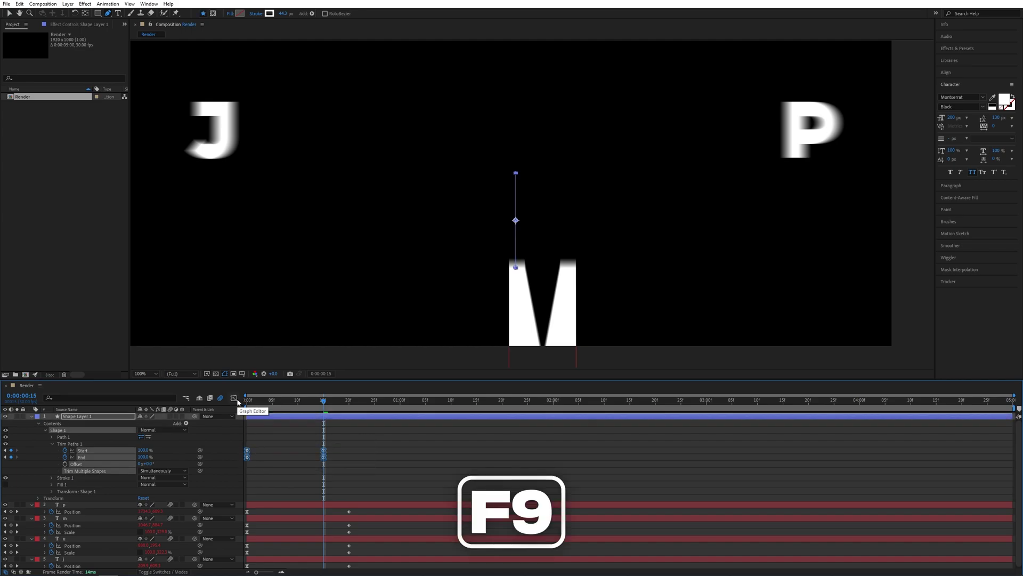
click(235, 399)
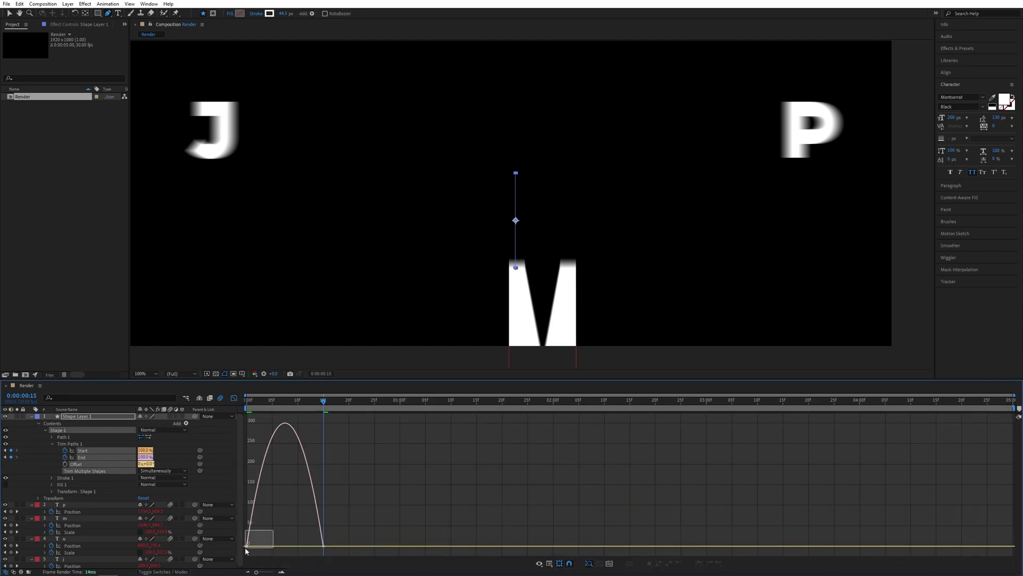
mouse_move(259, 545)
mouse_down()
mouse_move(340, 545)
mouse_move(285, 546)
mouse_up()
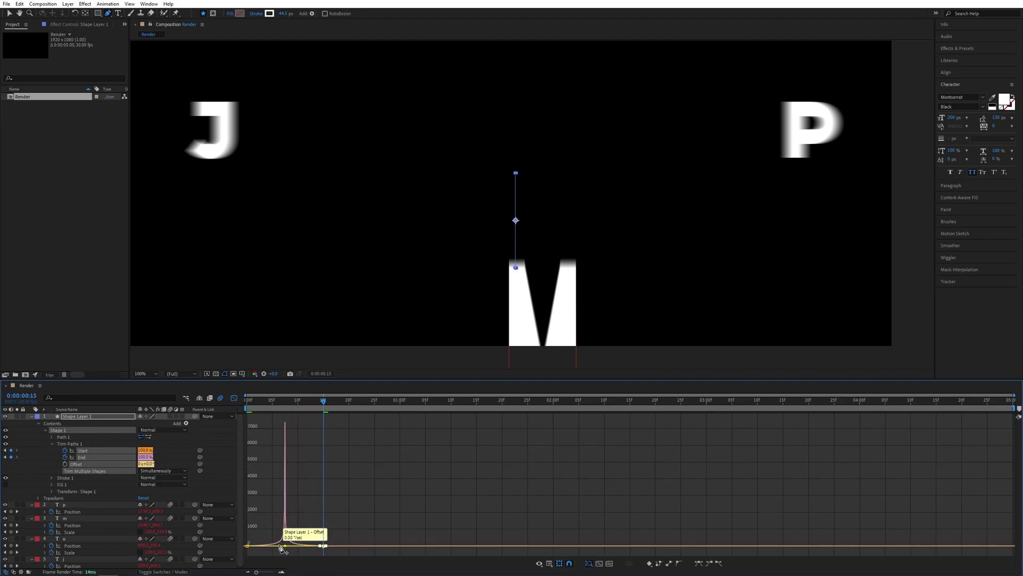
click(235, 399)
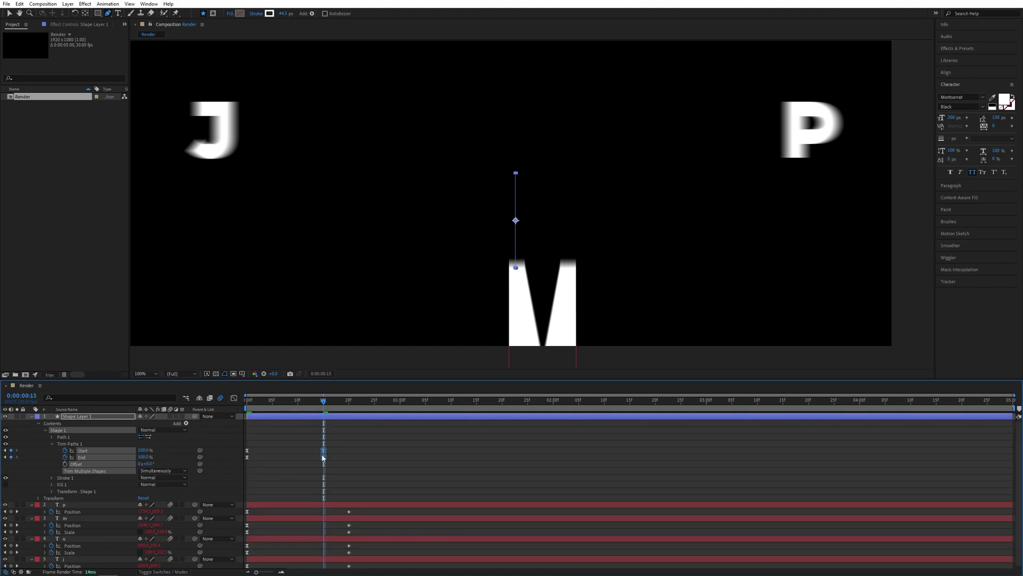
Shift both Trim Paths Start keyframes a few frames later and preview the streak
drag(340, 441, 245, 453)
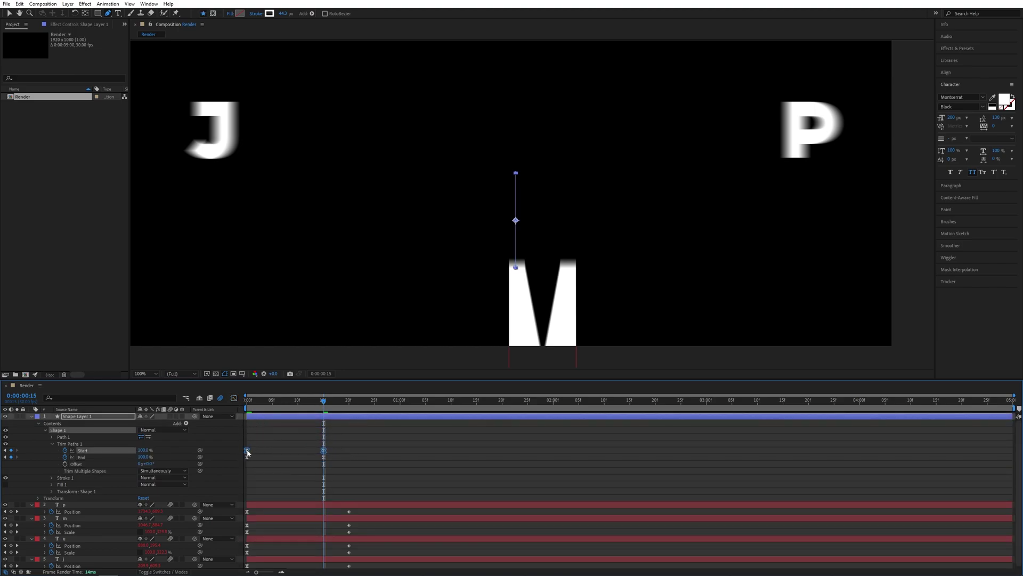
drag(247, 454, 262, 453)
key(space)
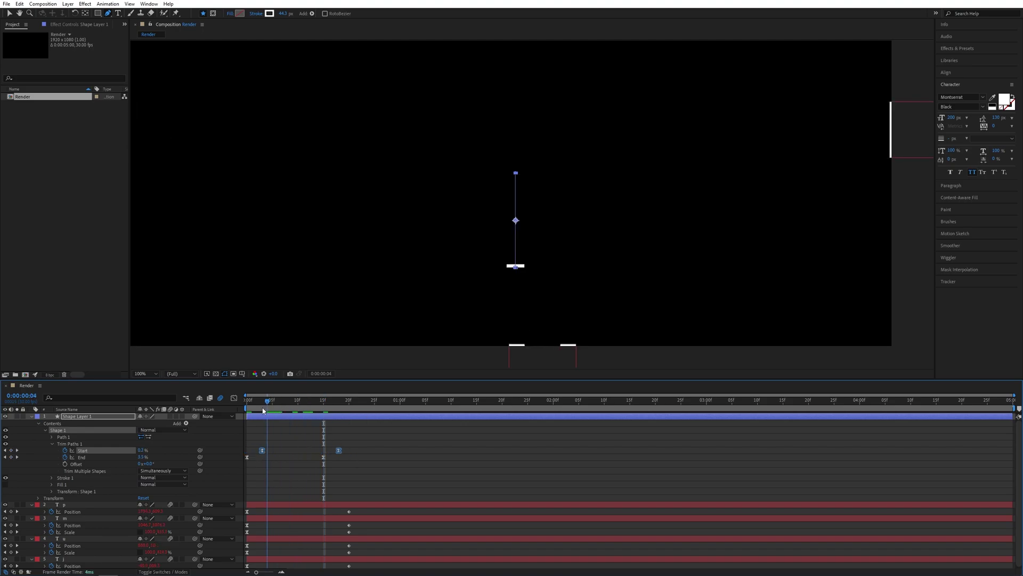
key(space)
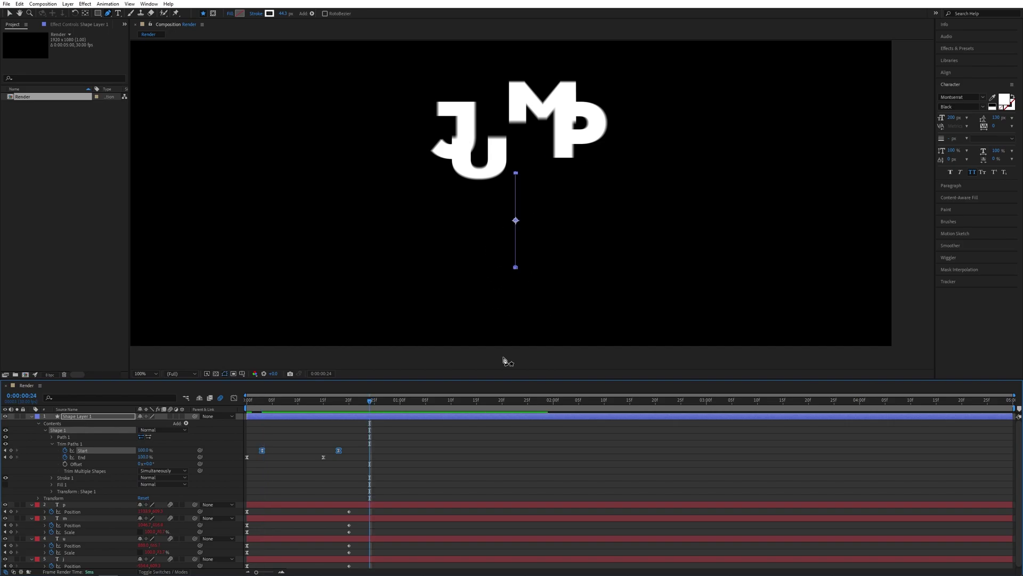
Move the trail line down over the M and shift its layer later in time
click(10, 15)
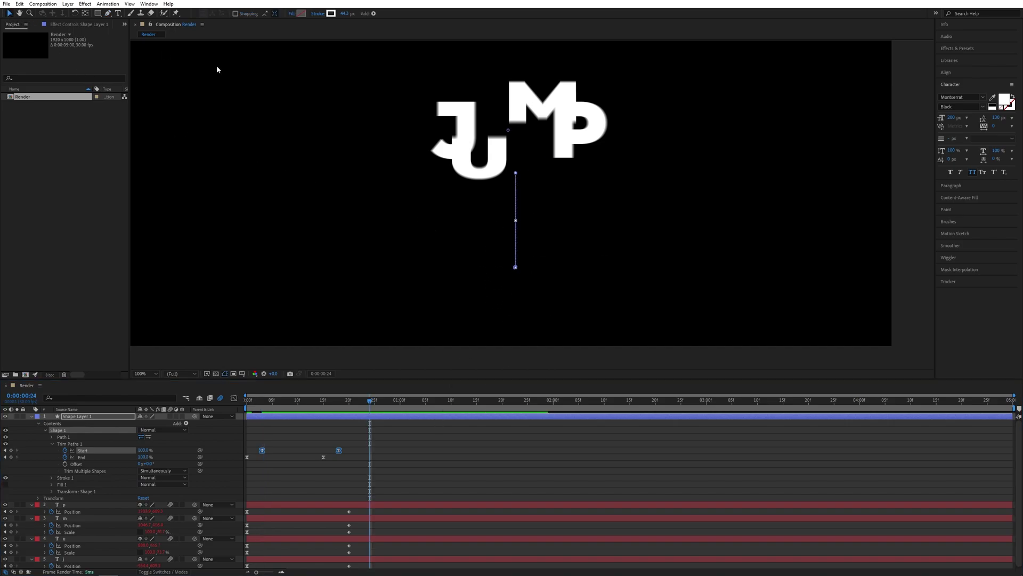
key(Page_Up)
key(Page_Up)
key(Page_Up)
key(Page_Up)
key(Page_Up)
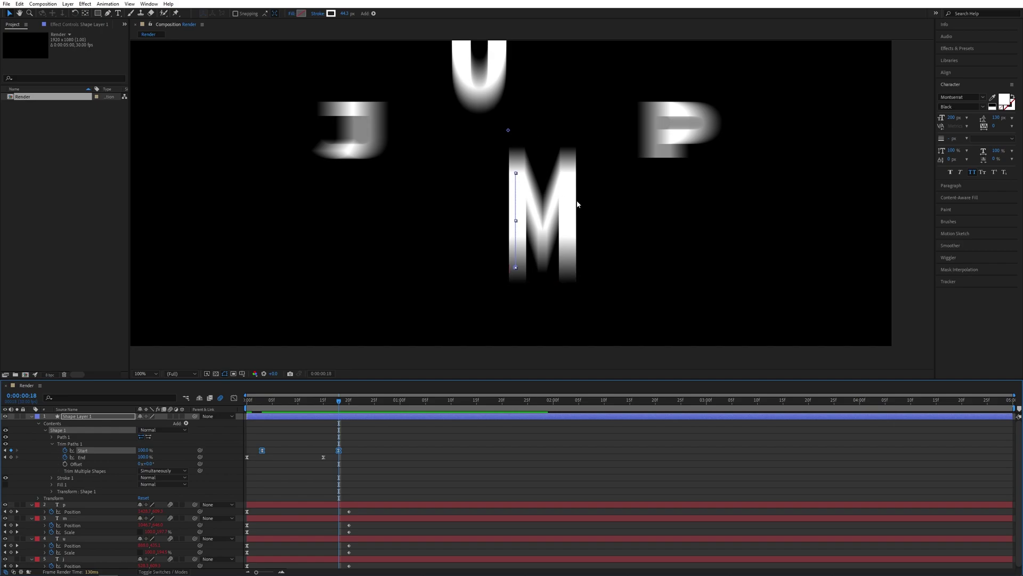
click(516, 173)
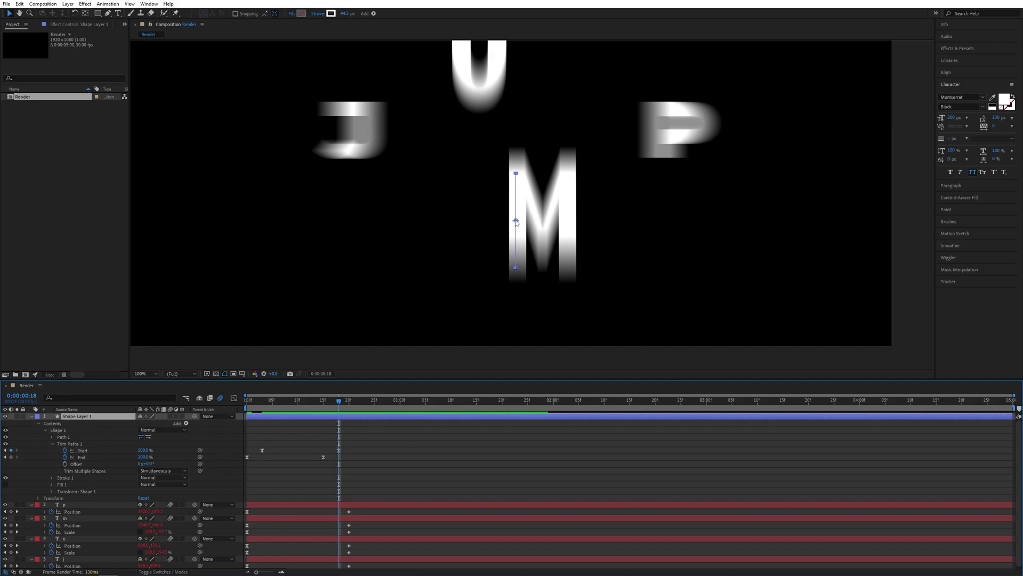
drag(516, 222, 517, 267)
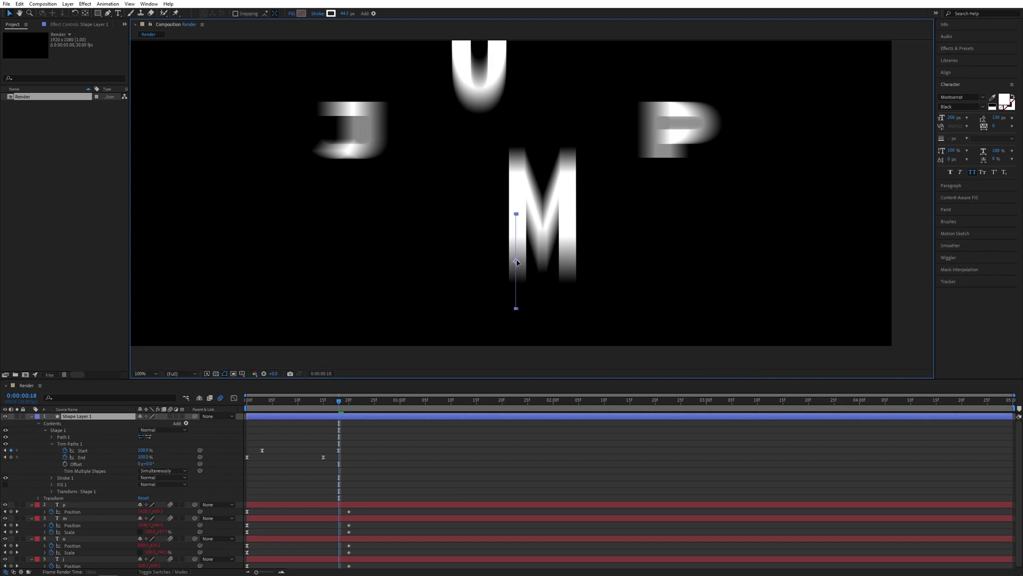
key(Return)
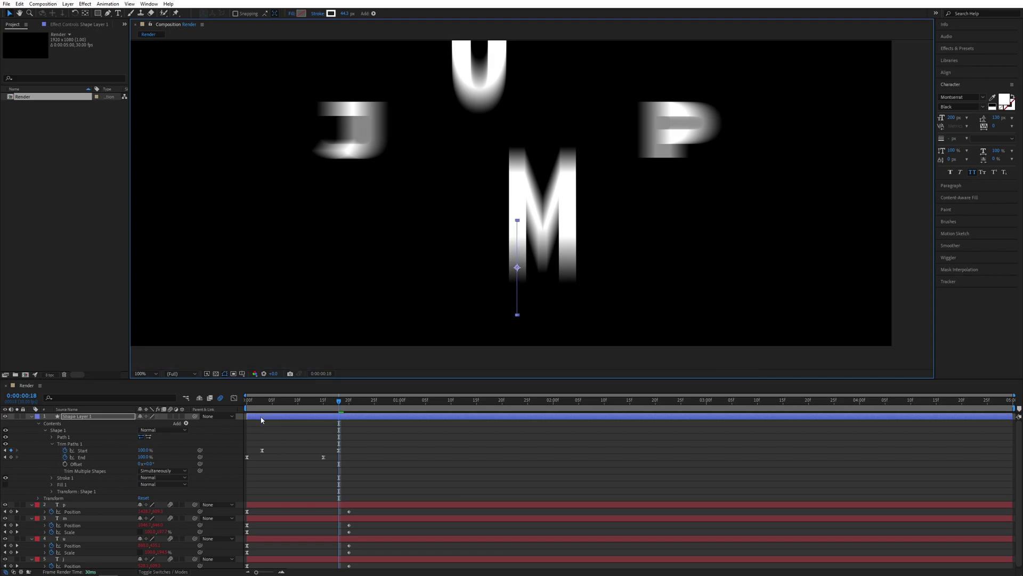
drag(267, 417, 315, 418)
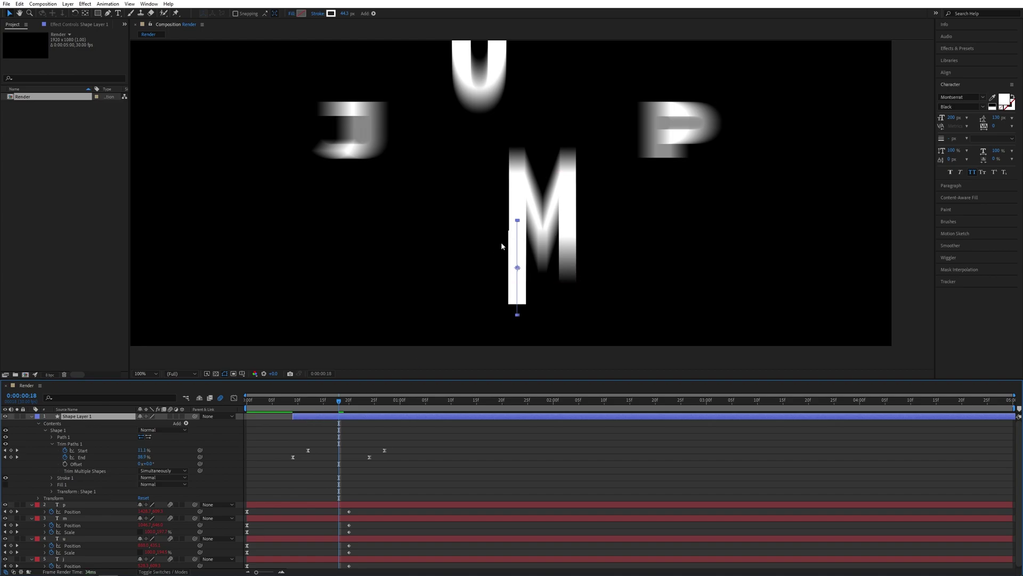
Zoom in to align the line with the M's left stem, then preview from the start
key(period)
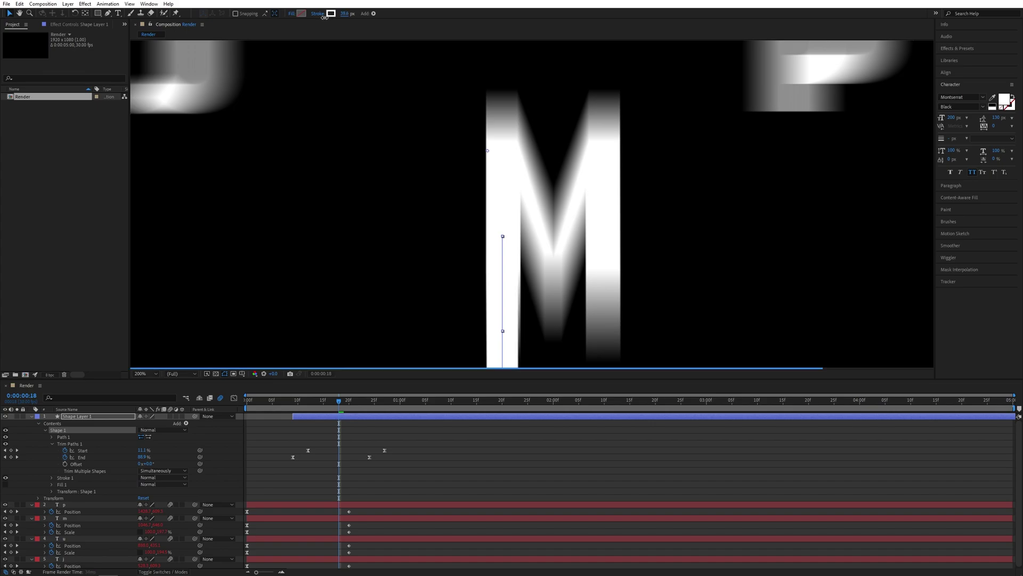
click(501, 246)
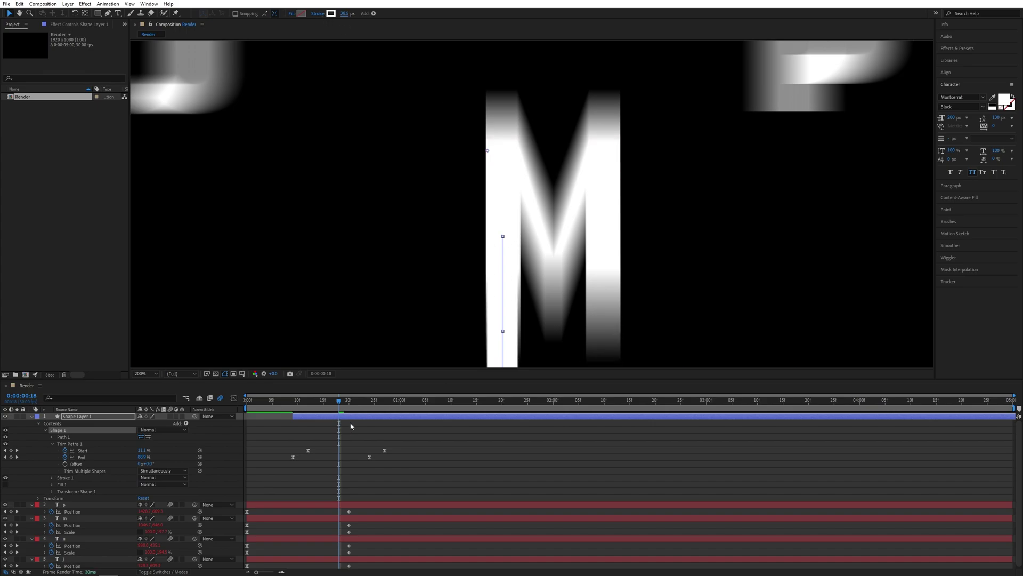
drag(502, 330, 503, 327)
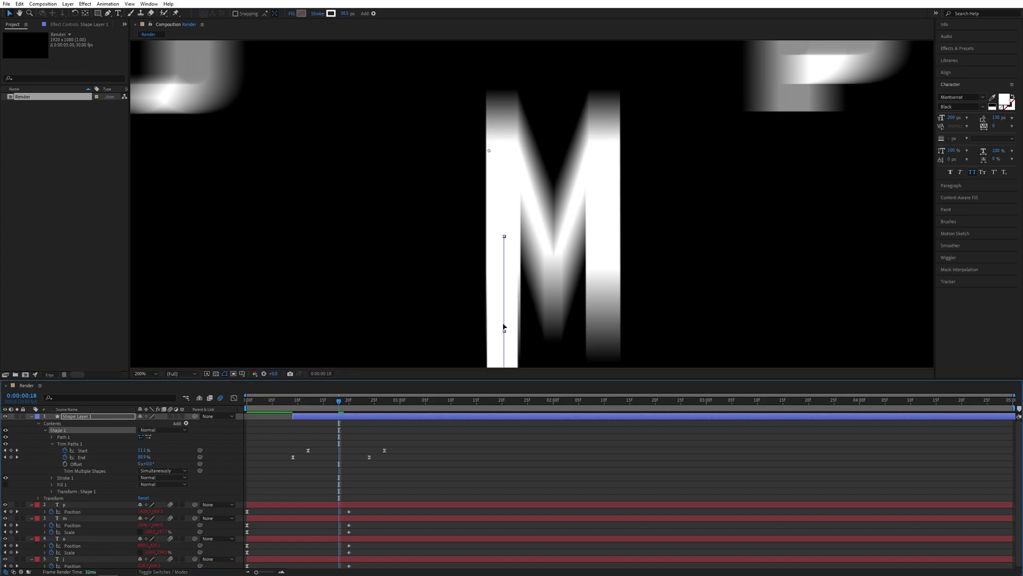
key(comma)
key(comma)
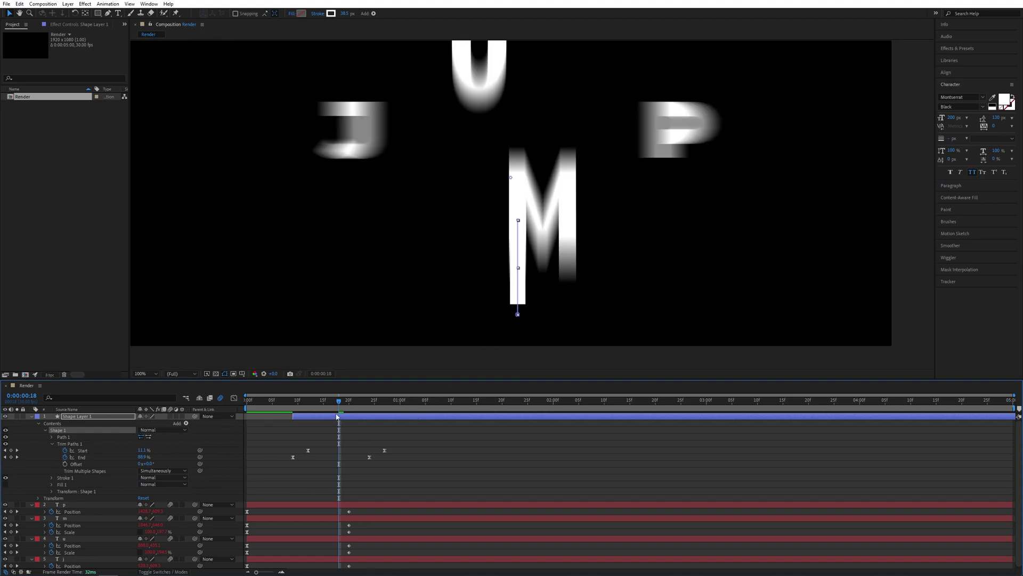
drag(338, 416, 251, 422)
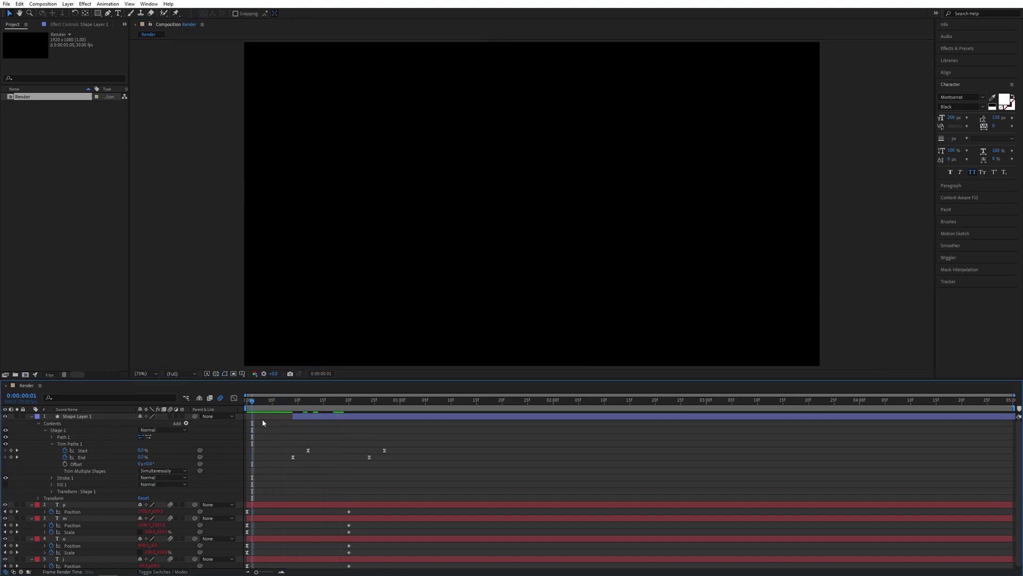
key(space)
drag(264, 426, 451, 400)
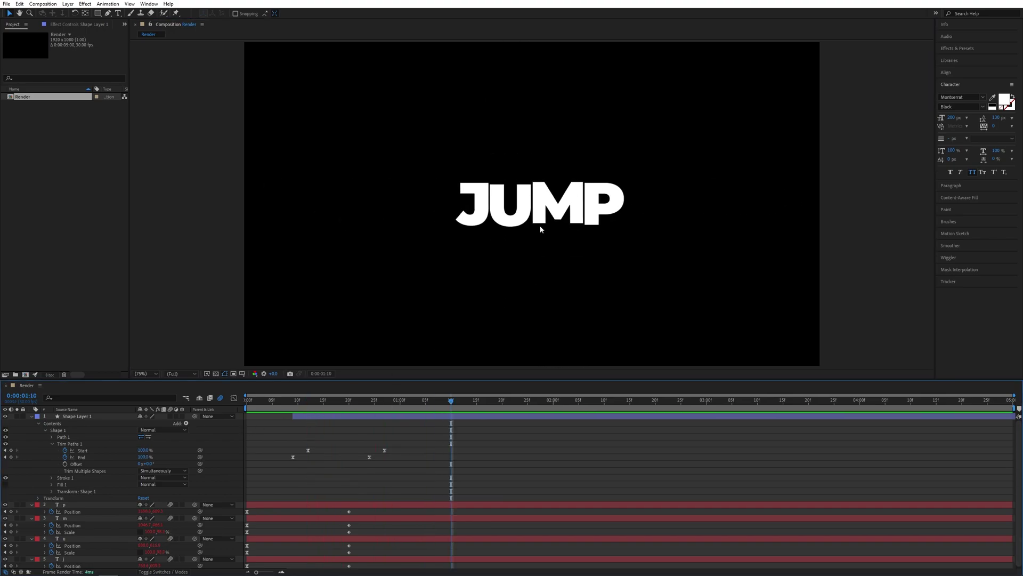
Duplicate the M's trail line, rotate the copy 180° and move it above JUMP
click(336, 416)
key(ctrl+d)
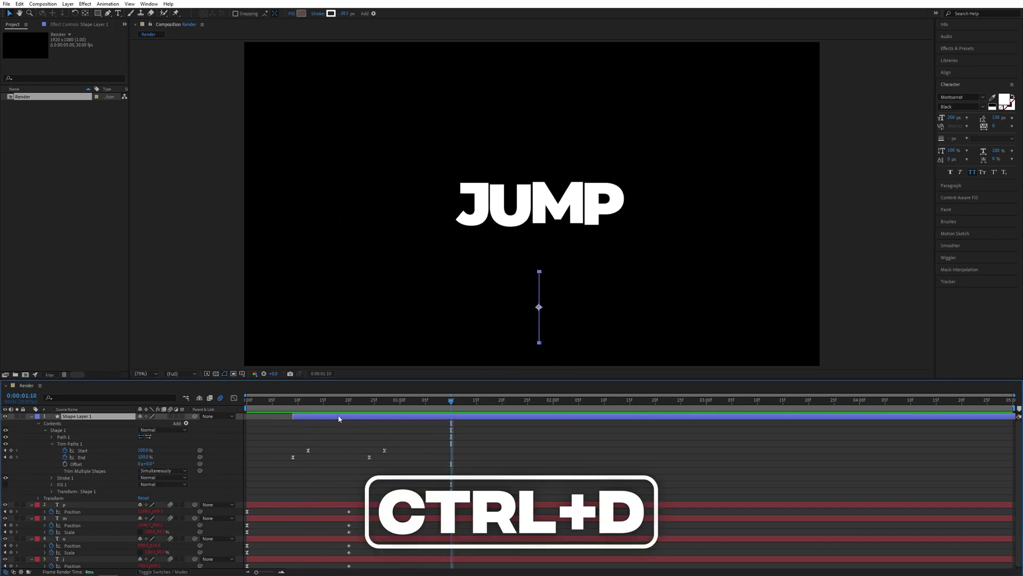
key(ctrl+d)
key(r)
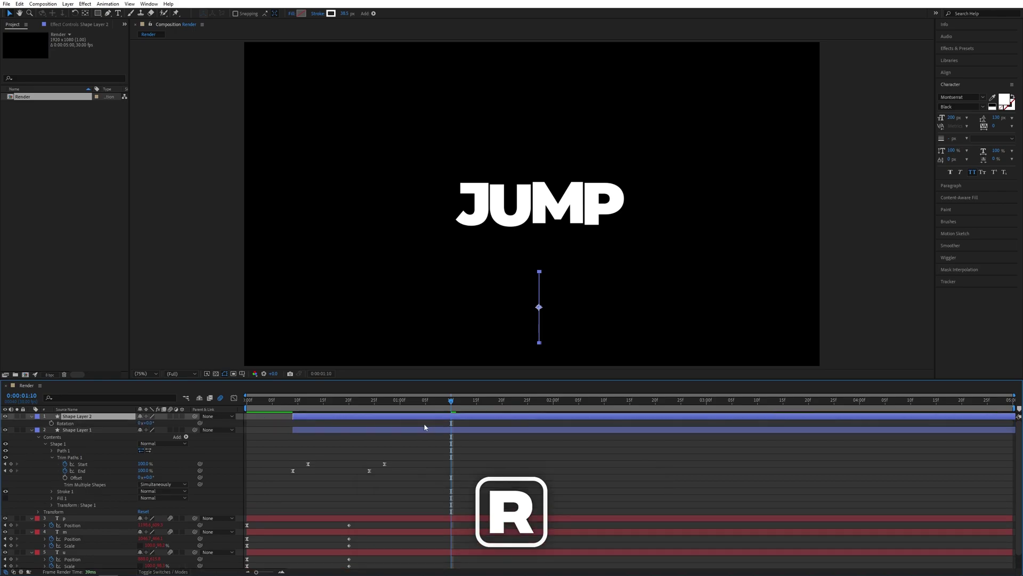
click(147, 422)
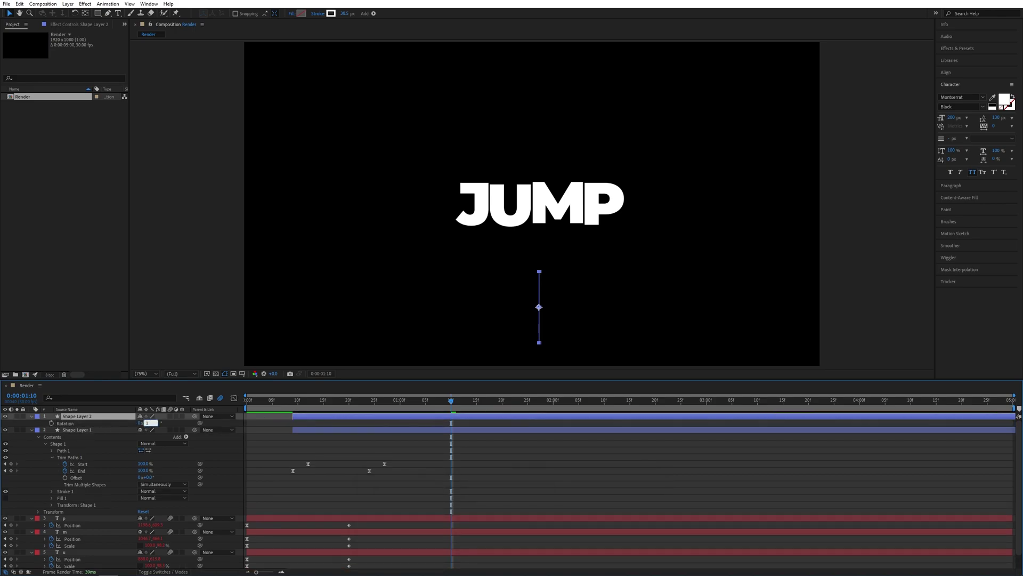
text(0x+180)
key(Return)
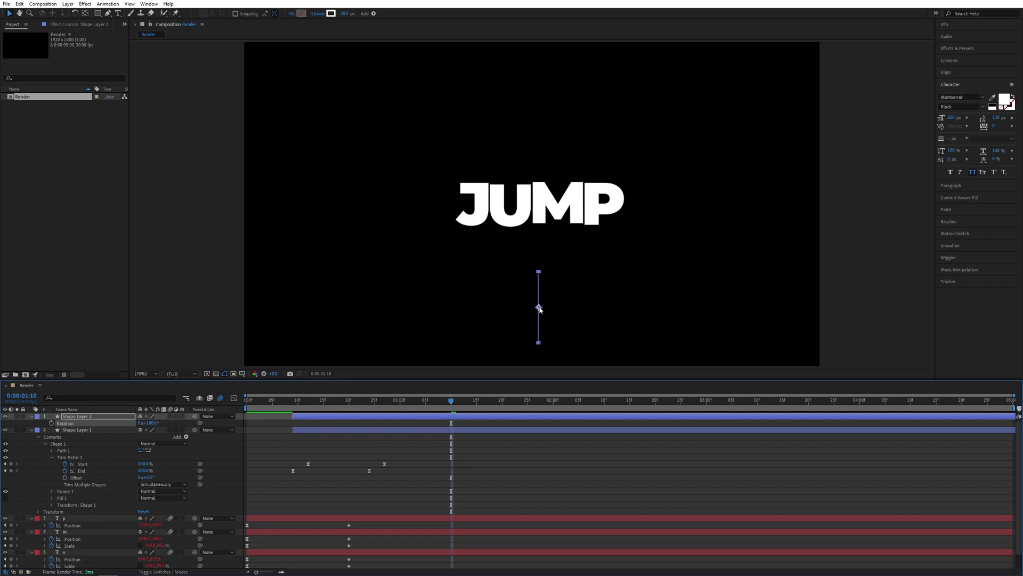
drag(539, 309, 503, 147)
click(377, 407)
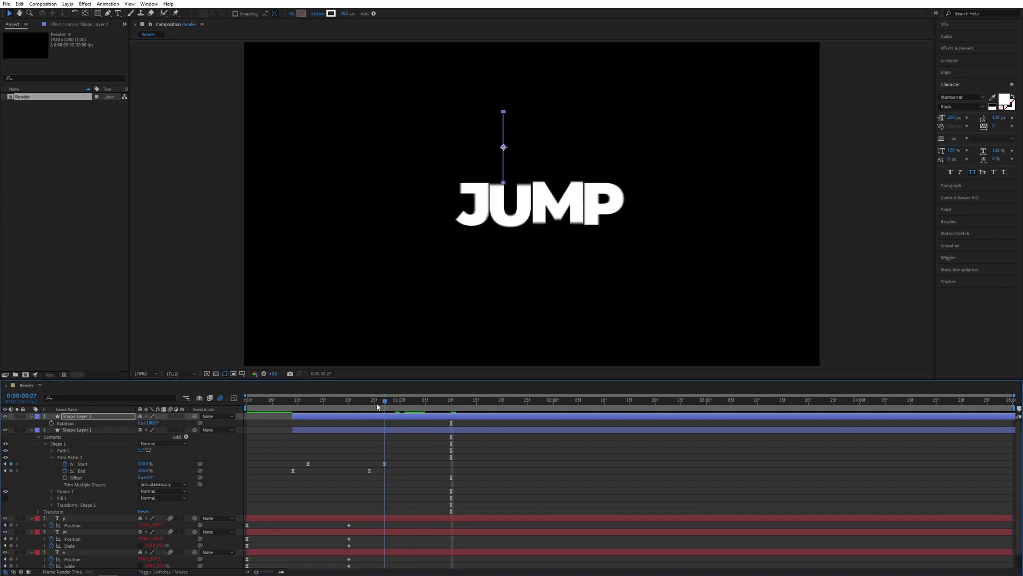
Place the flipped line on the U's stem with an 88.5 px stroke and preview
drag(377, 406, 341, 409)
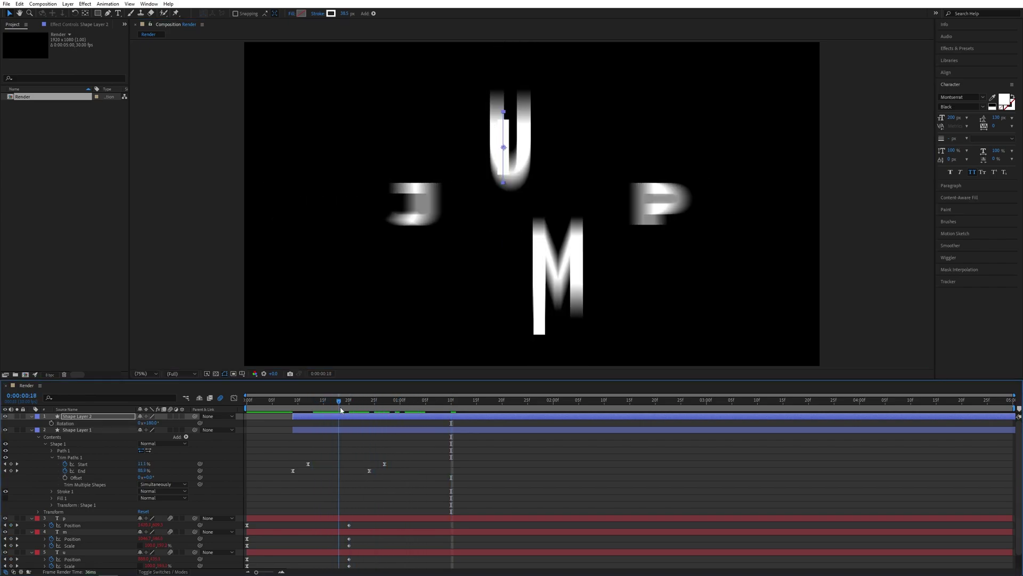
scroll(551, 107, up, 1)
scroll(576, 169, up, 1)
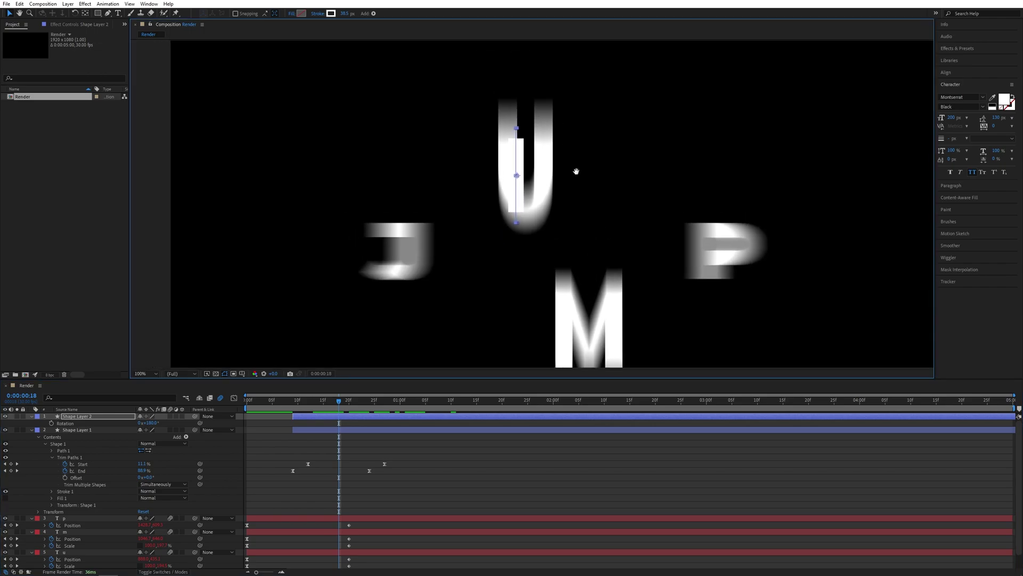
scroll(538, 254, up, 1)
drag(539, 253, 529, 210)
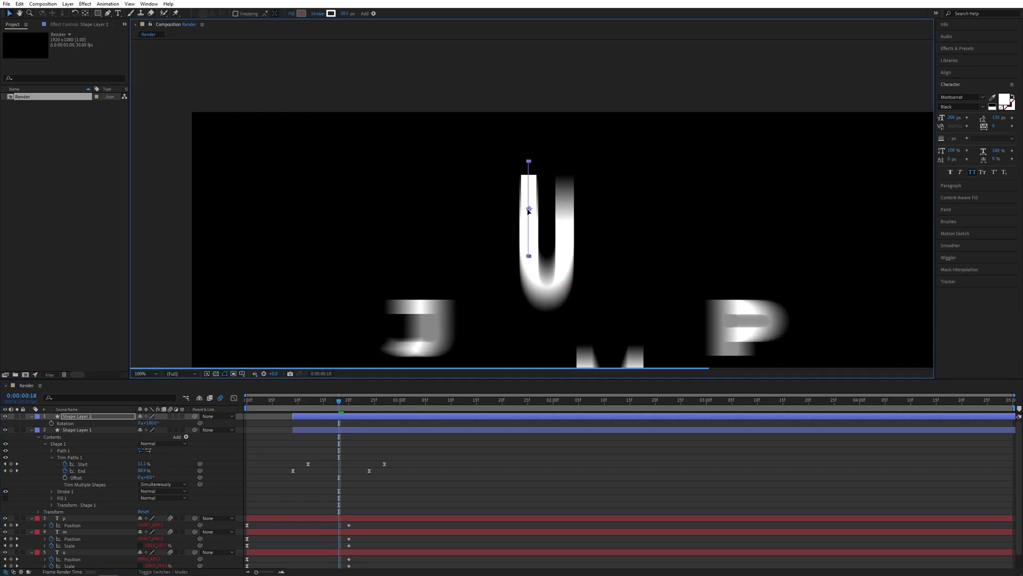
scroll(530, 210, up, 2)
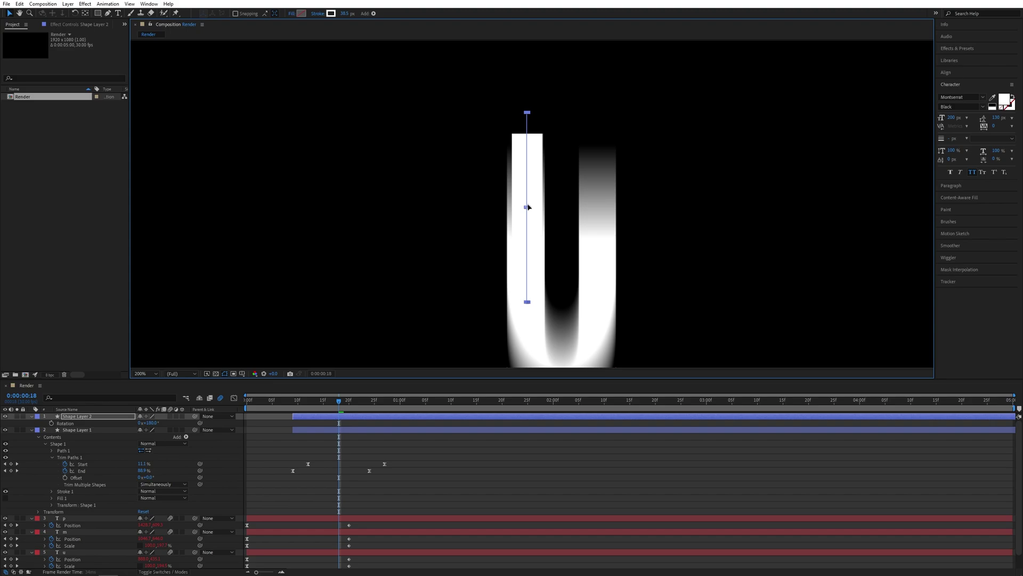
drag(347, 14, 376, 13)
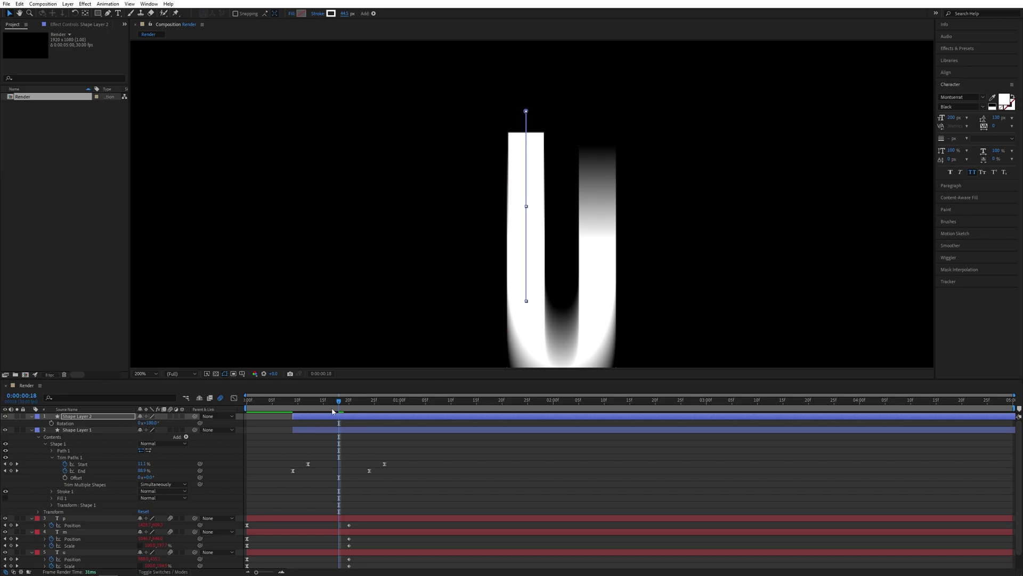
drag(339, 402, 339, 407)
key(slash)
key(space)
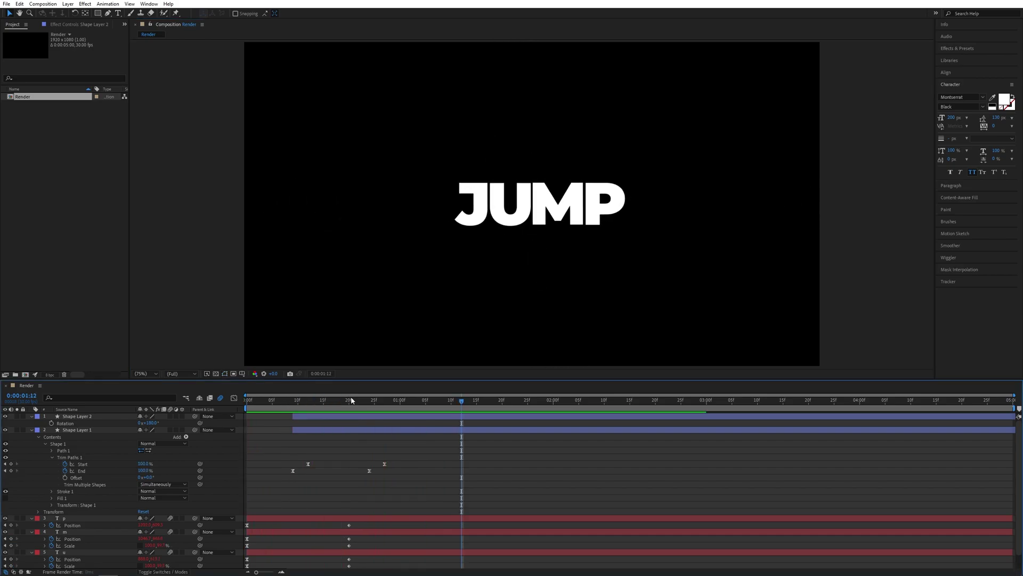
Slide Shape Layer 2's bar later so the U's trail starts later, then preview from the start
drag(282, 407, 323, 405)
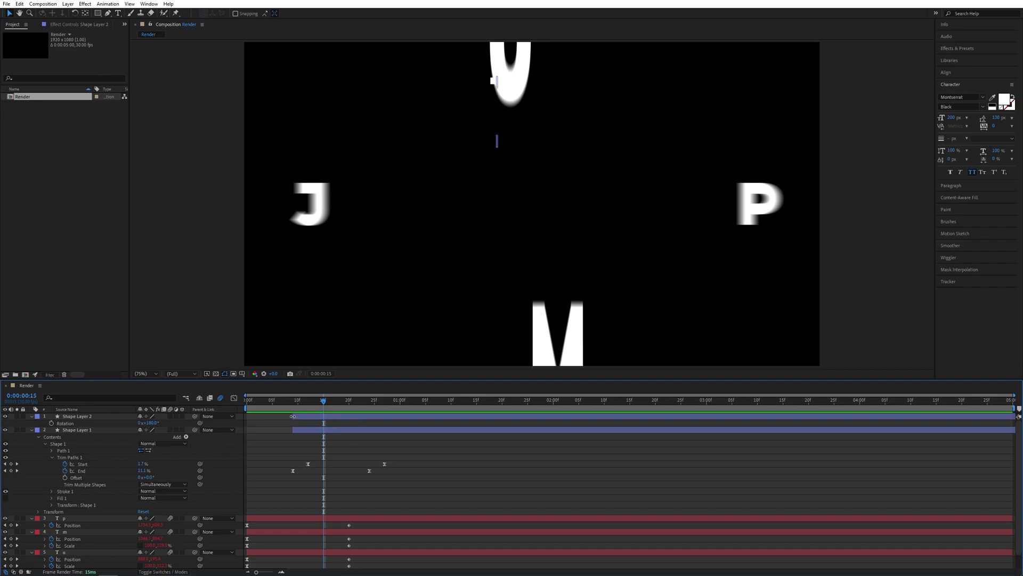
drag(293, 416, 326, 416)
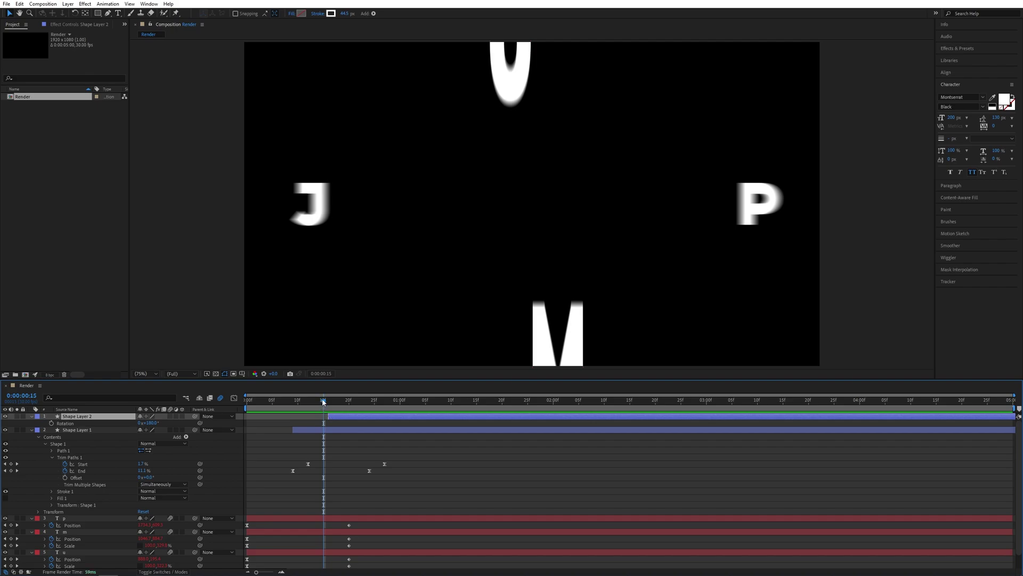
key(Page_Down)
key(Page_Down)
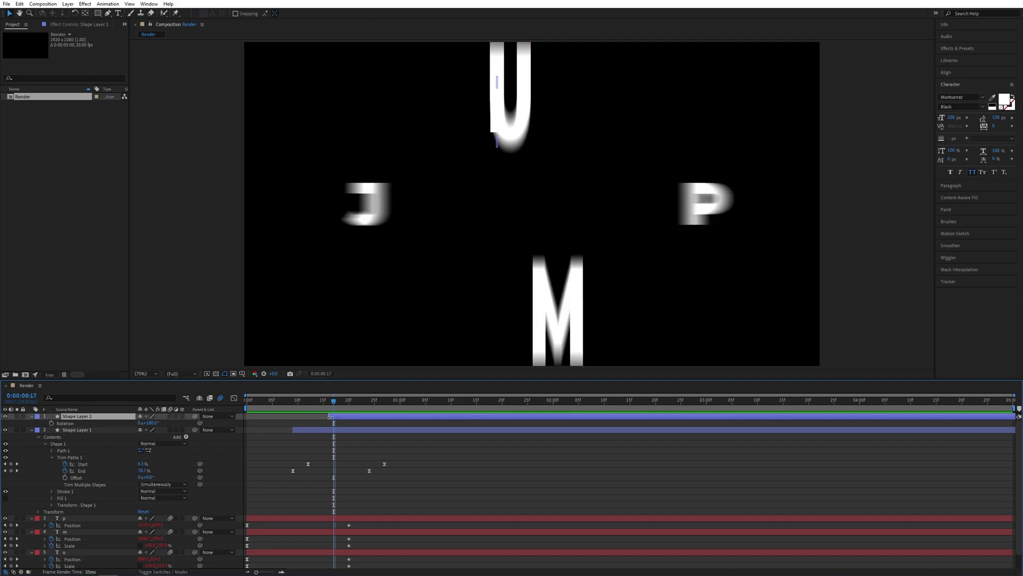
mouse_move(329, 416)
mouse_down()
mouse_move(339, 417)
mouse_move(288, 404)
mouse_move(341, 406)
mouse_move(320, 410)
mouse_up()
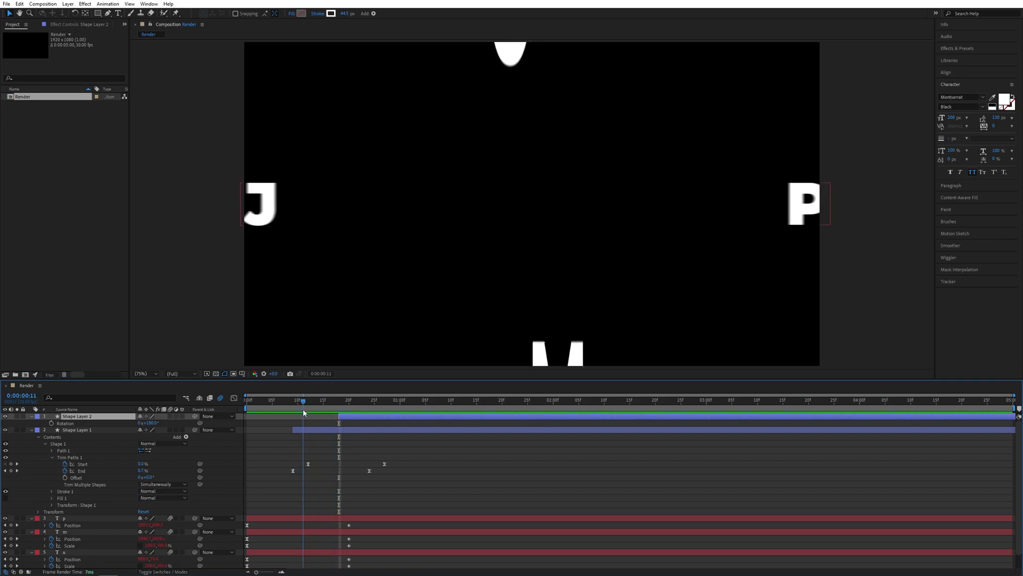
drag(319, 411, 308, 412)
click(296, 430)
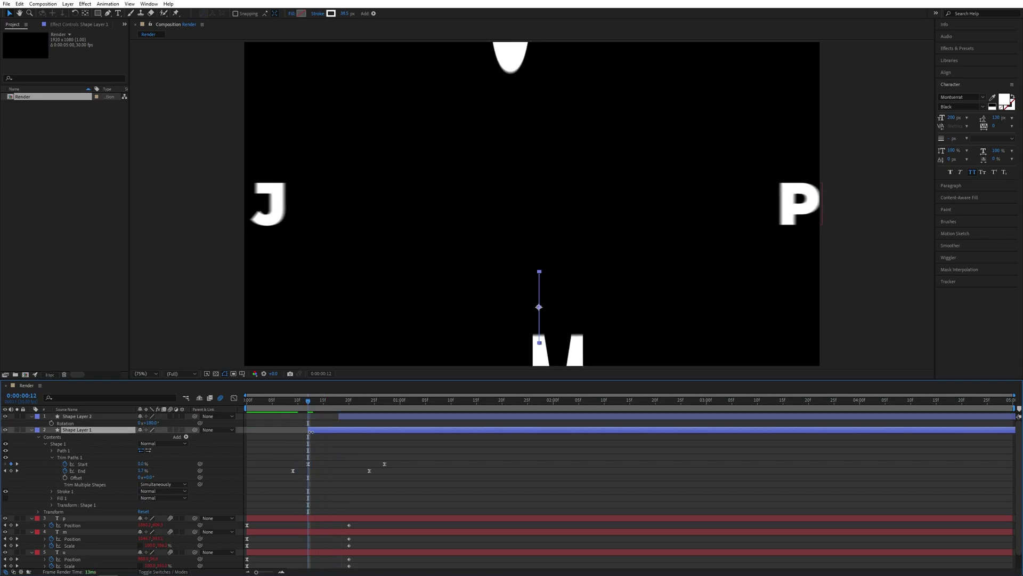
click(391, 359)
key(space)
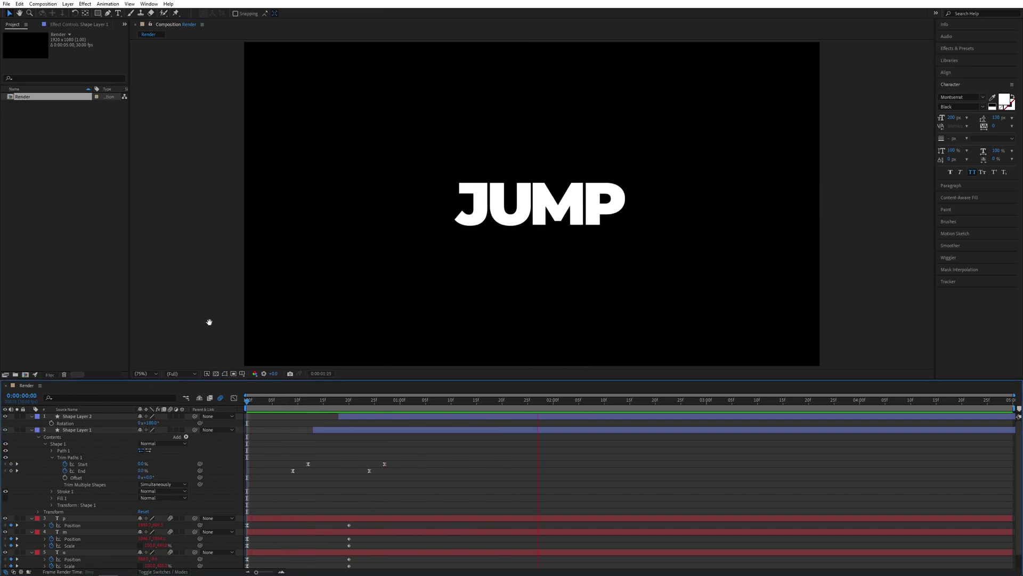
key(space)
drag(491, 400, 501, 406)
key(space)
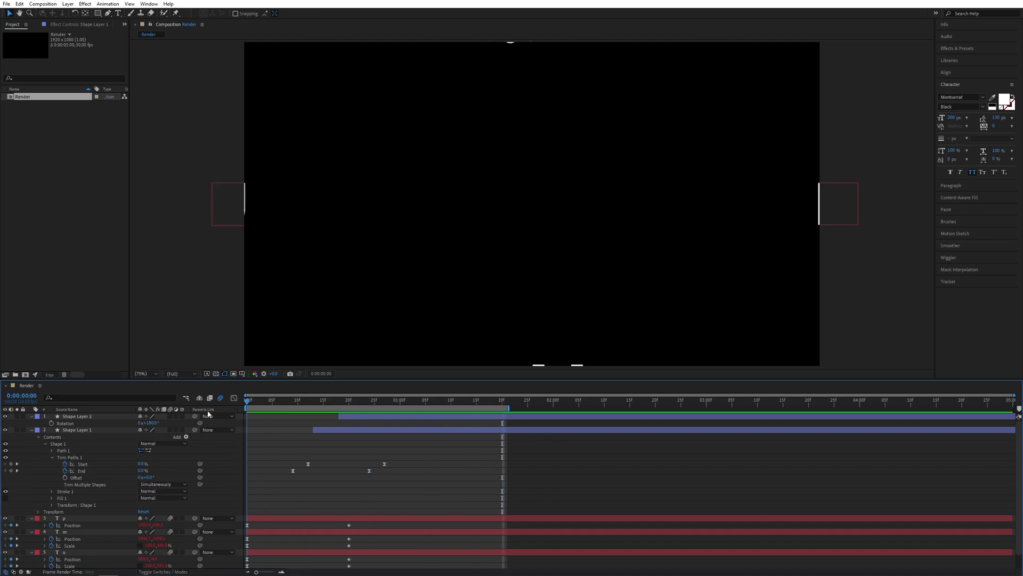
click(323, 401)
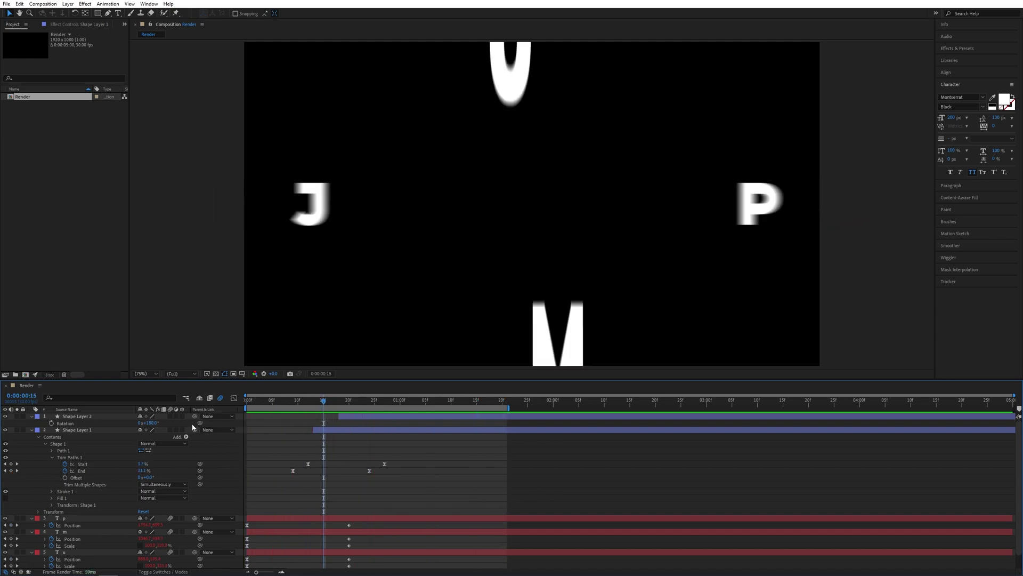
key(space)
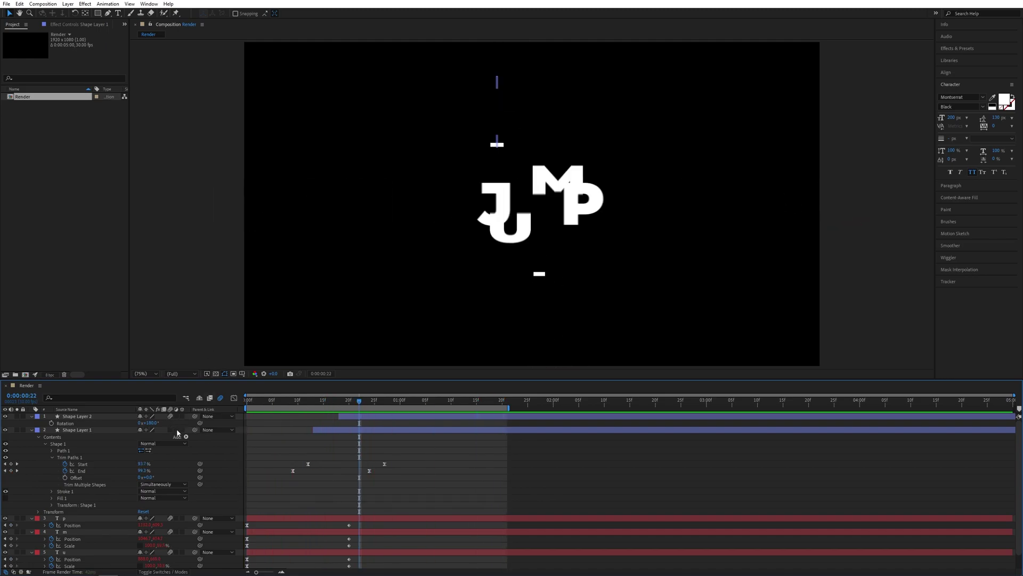
key(space)
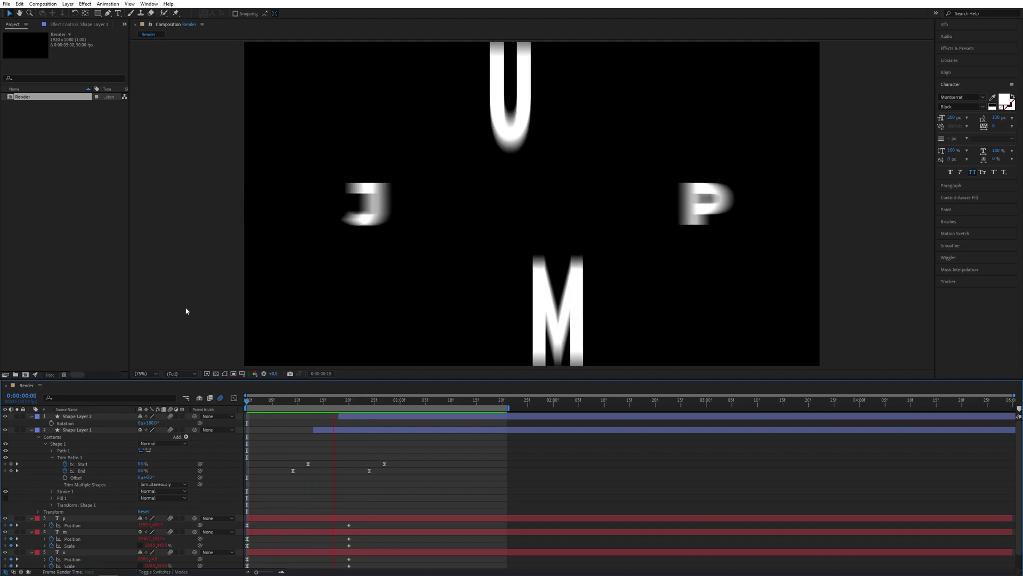